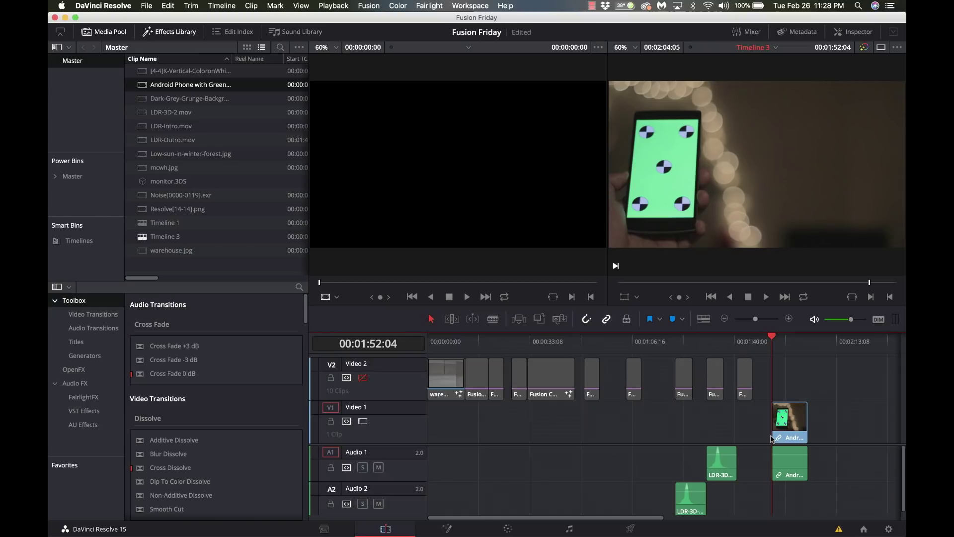
Switch to Chrome showing the Pexels page of the green-screen Android phone clip.
{"action": "key", "text": "super+Tab"}
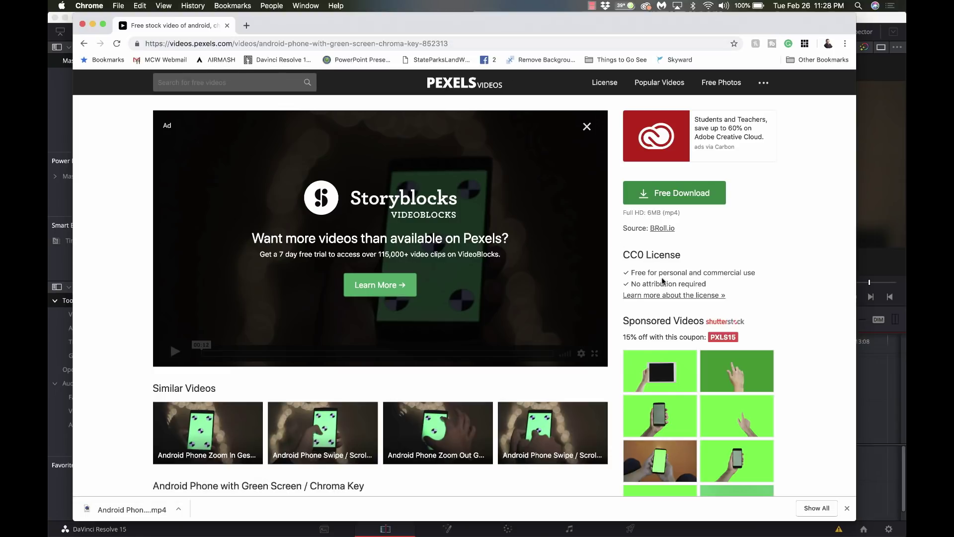
Dismiss the Pexels ad, play and pause the phone clip preview, then return to Resolve.
{"action": "scroll", "coordinate": [663, 282], "scroll_direction": "down", "scroll_amount": 3}
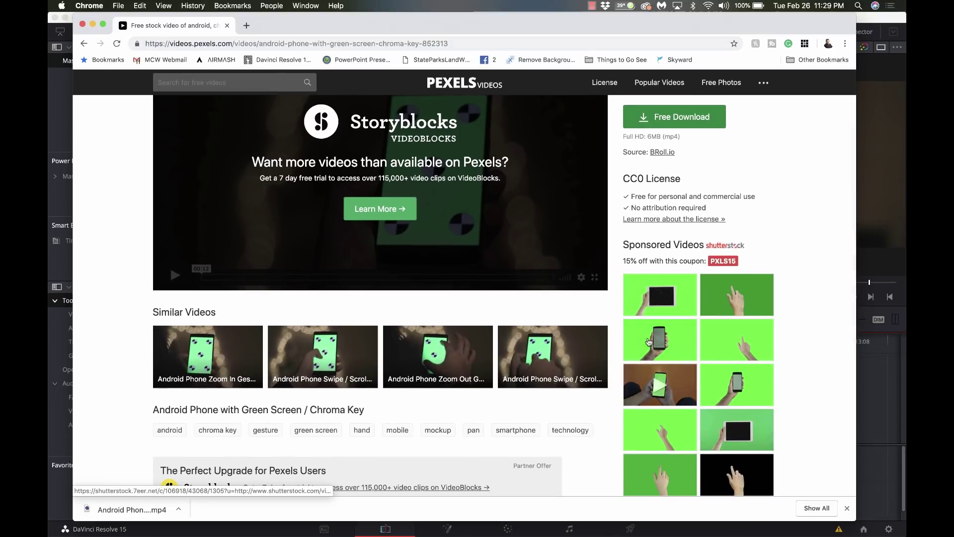
{"action": "scroll", "coordinate": [420, 305], "scroll_direction": "up", "scroll_amount": 3}
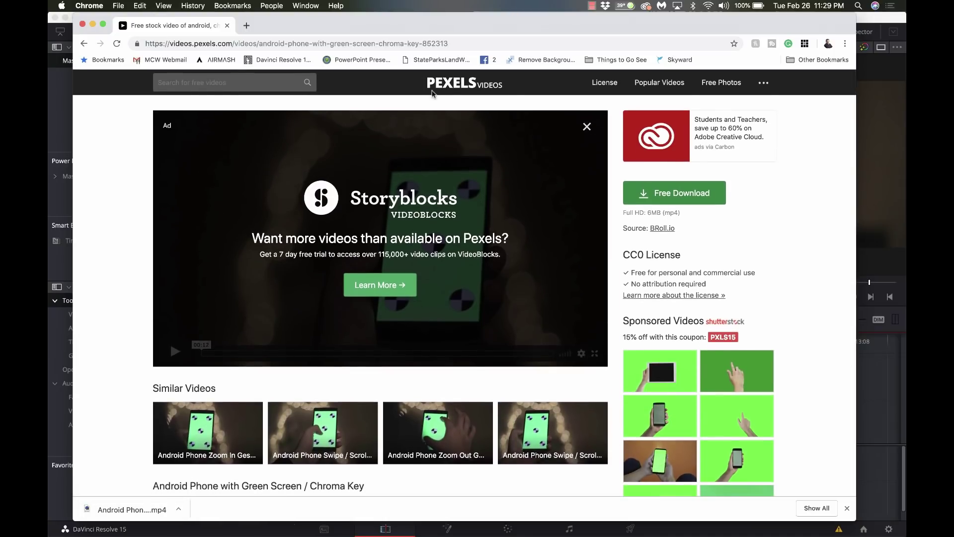
{"action": "left_click", "coordinate": [587, 127]}
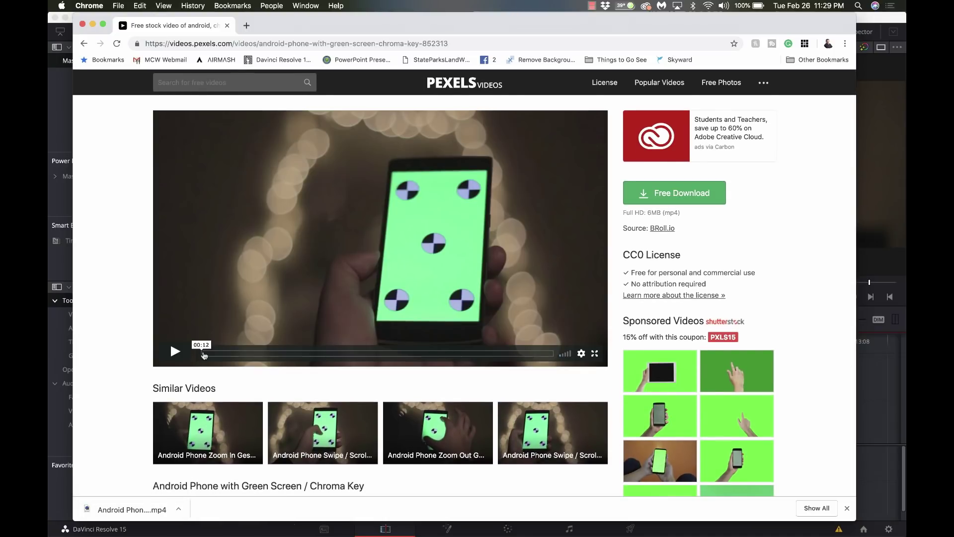
{"action": "left_click", "coordinate": [177, 358]}
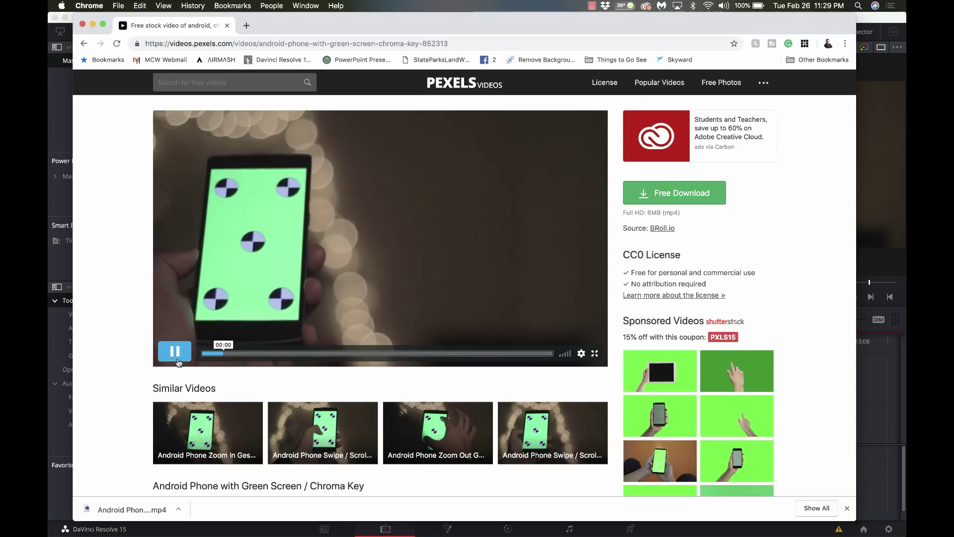
{"action": "left_click", "coordinate": [261, 274]}
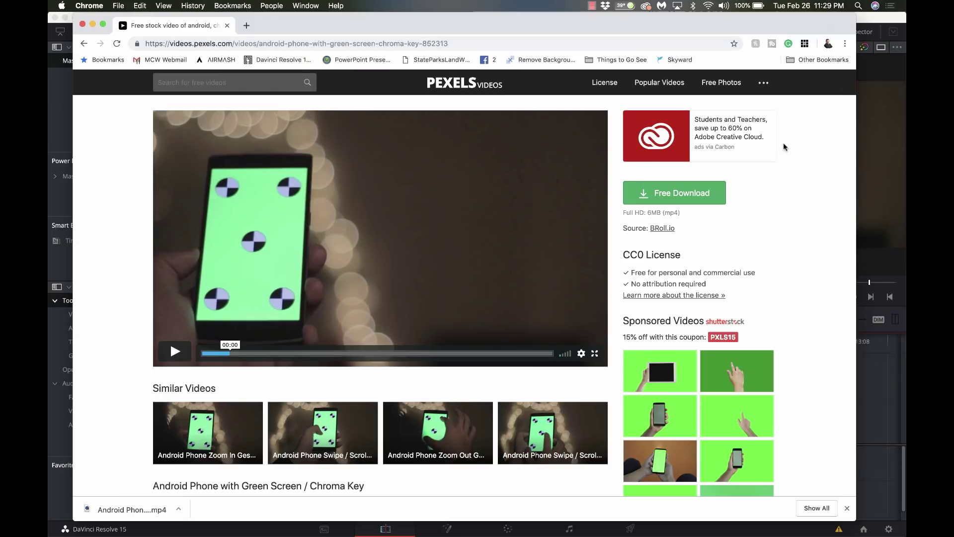
{"action": "left_click", "coordinate": [870, 22]}
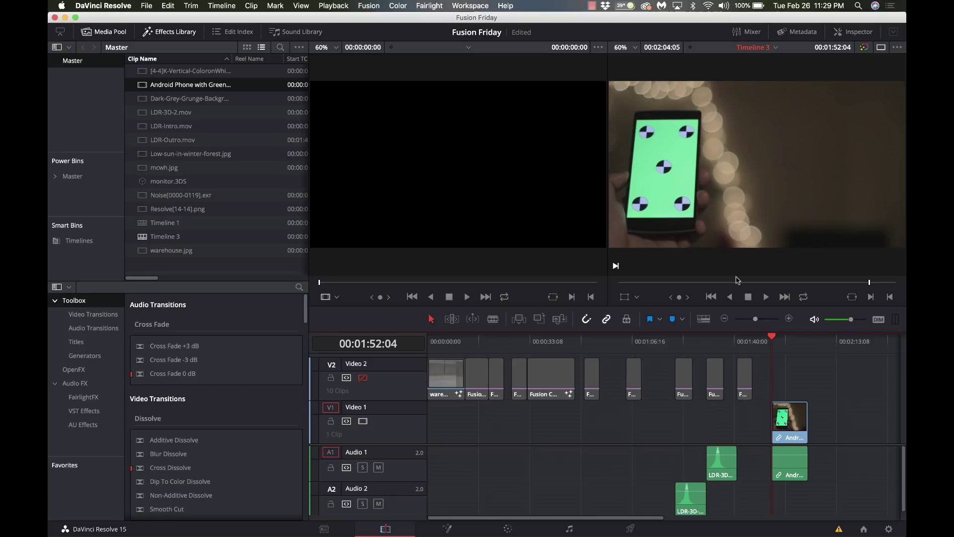
Open the phone clip on the Fusion page and reposition the MediaIn1 and MediaOut1 nodes.
{"action": "scroll", "coordinate": [752, 450], "scroll_direction": "right", "scroll_amount": 10}
{"action": "scroll", "coordinate": [752, 450], "scroll_direction": "left", "scroll_amount": 3}
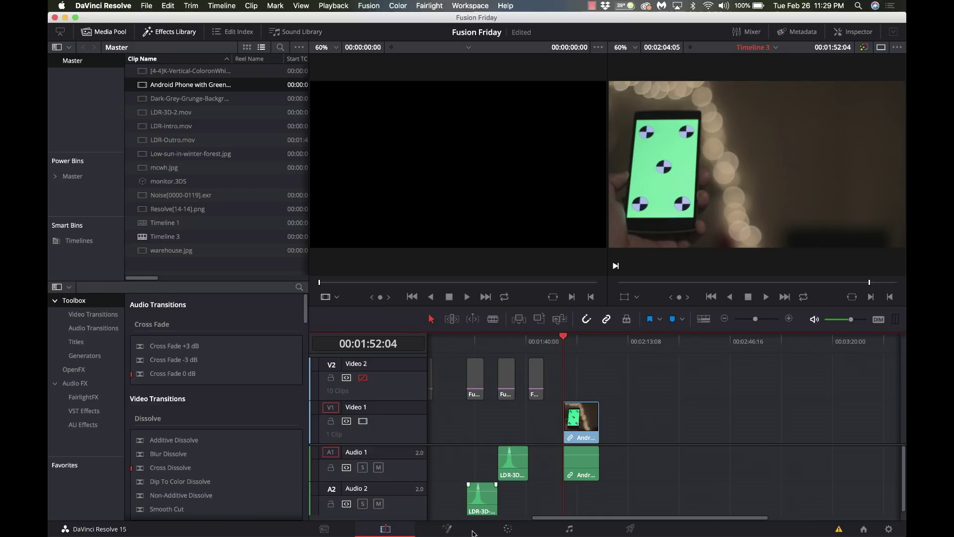
{"action": "left_click", "coordinate": [448, 530]}
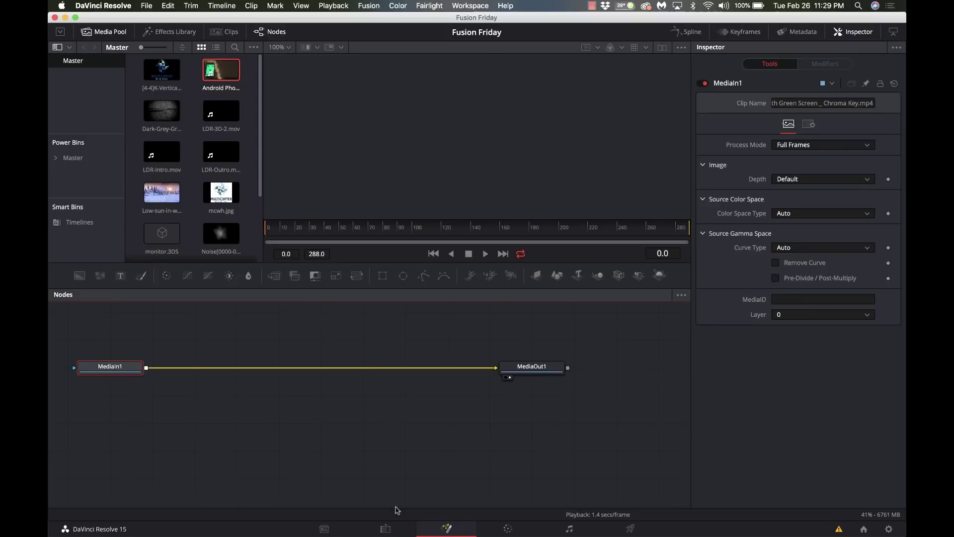
{"action": "left_click_drag", "start_coordinate": [561, 414], "coordinate": [77, 361]}
{"action": "left_click_drag", "start_coordinate": [135, 368], "coordinate": [192, 414]}
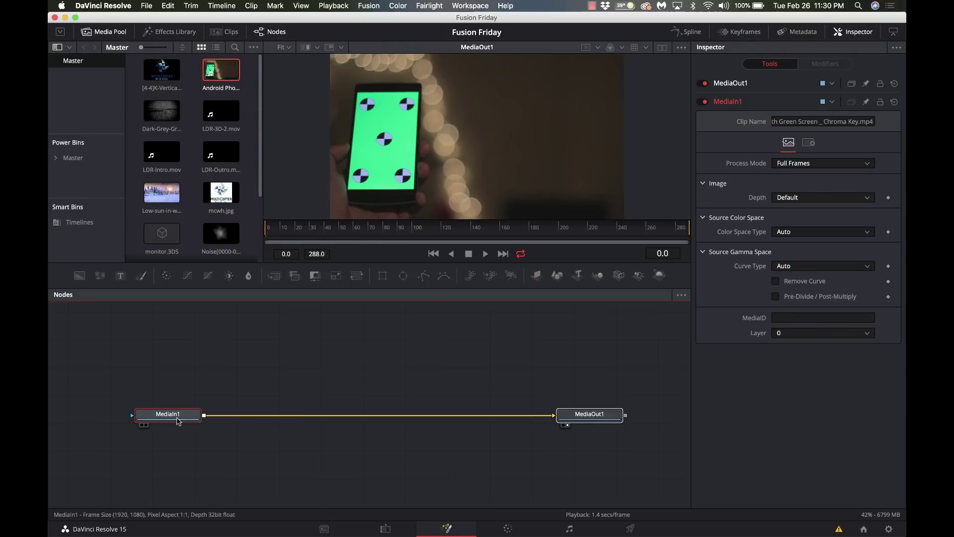
{"action": "key", "text": "shift+space"}
Add a Planar Tracker node and place it between MediaIn1 and MediaOut1.
{"action": "type", "text": "delta"}
{"action": "key", "text": "BackSpace"}
{"action": "key", "text": "BackSpace"}
{"action": "key", "text": "BackSpace"}
{"action": "key", "text": "BackSpace"}
{"action": "key", "text": "BackSpace"}
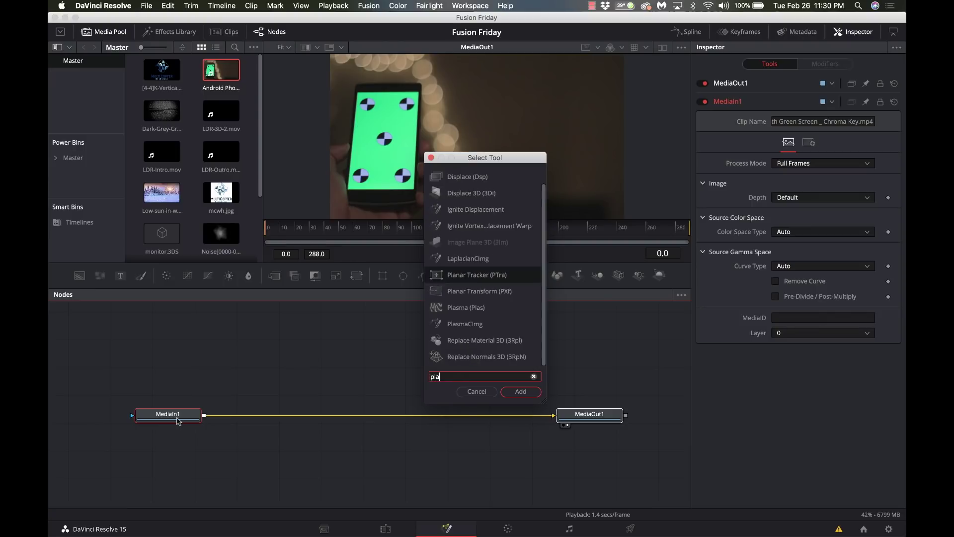
{"action": "type", "text": "plana"}
{"action": "key", "text": "Return"}
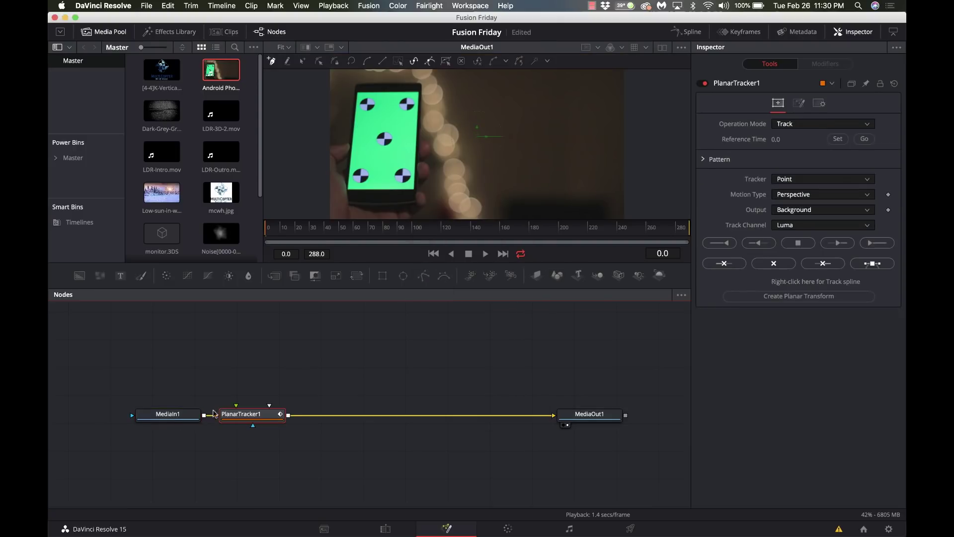
{"action": "left_click_drag", "start_coordinate": [254, 418], "coordinate": [315, 420]}
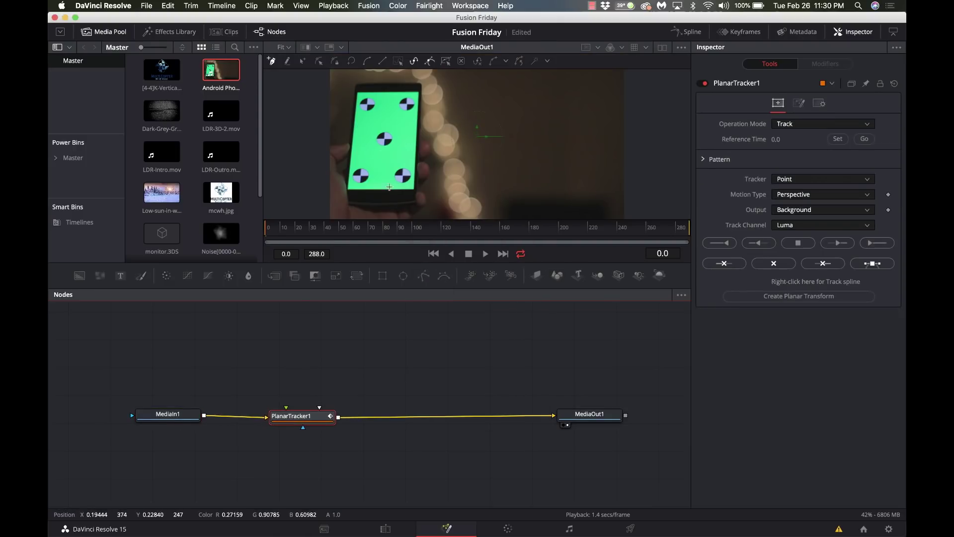
Hide the Media Pool and enlarge the single viewer over the node area.
{"action": "left_click", "coordinate": [102, 31]}
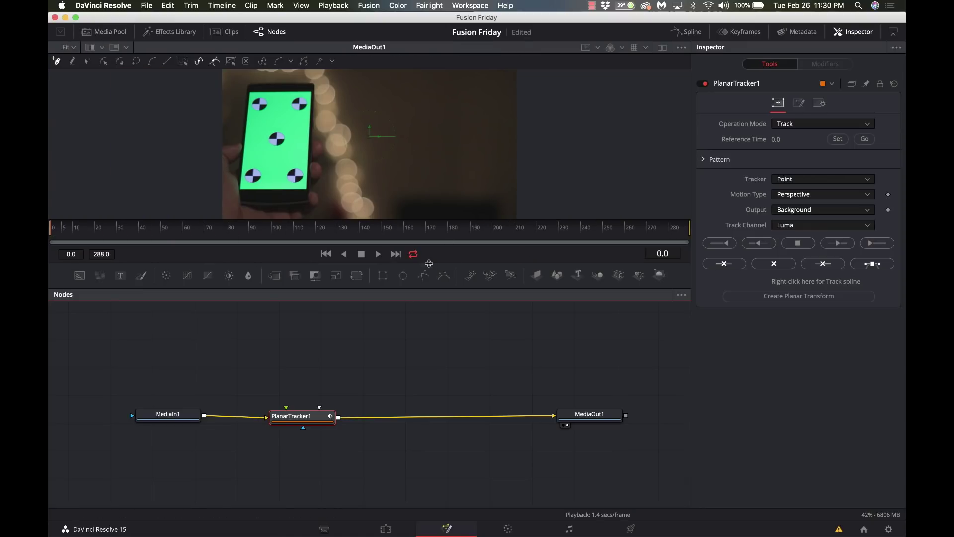
{"action": "left_click_drag", "start_coordinate": [429, 261], "coordinate": [431, 418]}
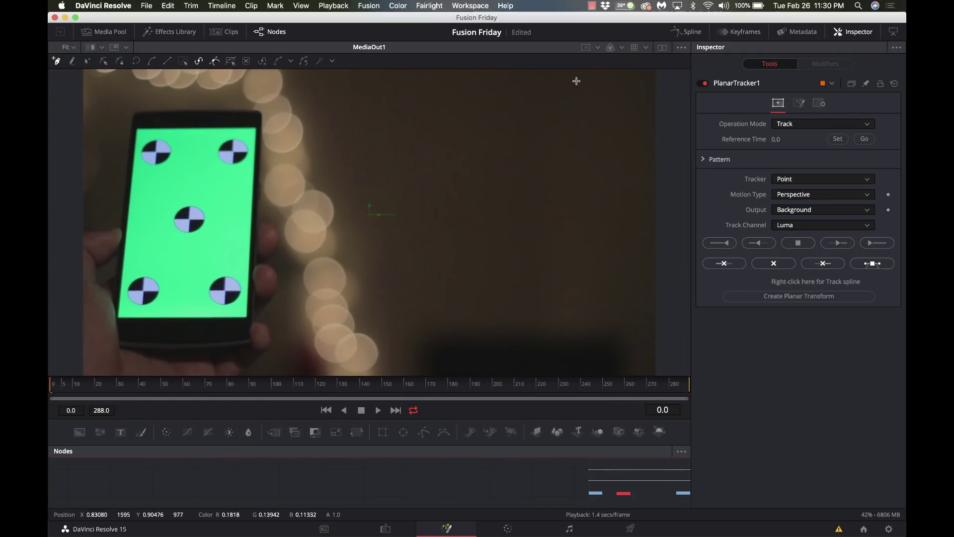
{"action": "left_click", "coordinate": [665, 48]}
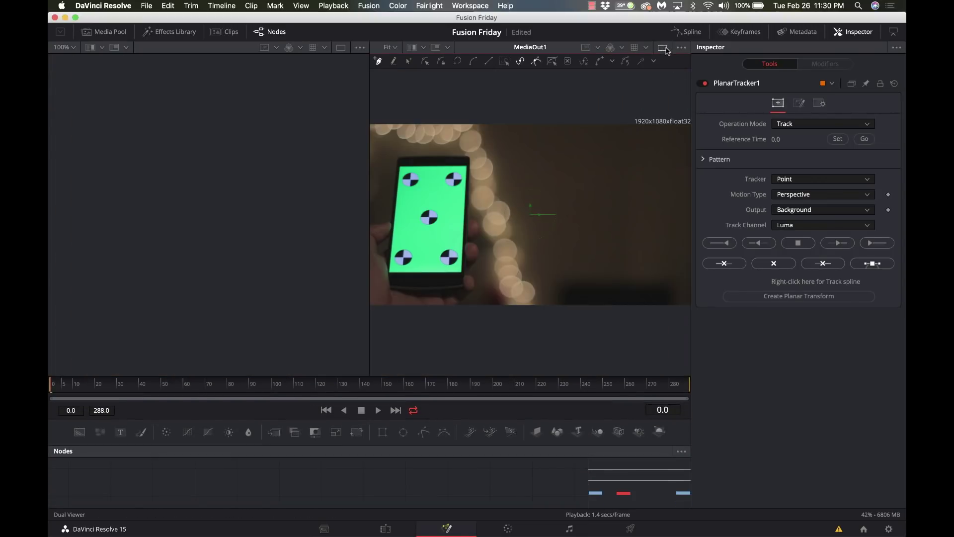
{"action": "left_click", "coordinate": [665, 49]}
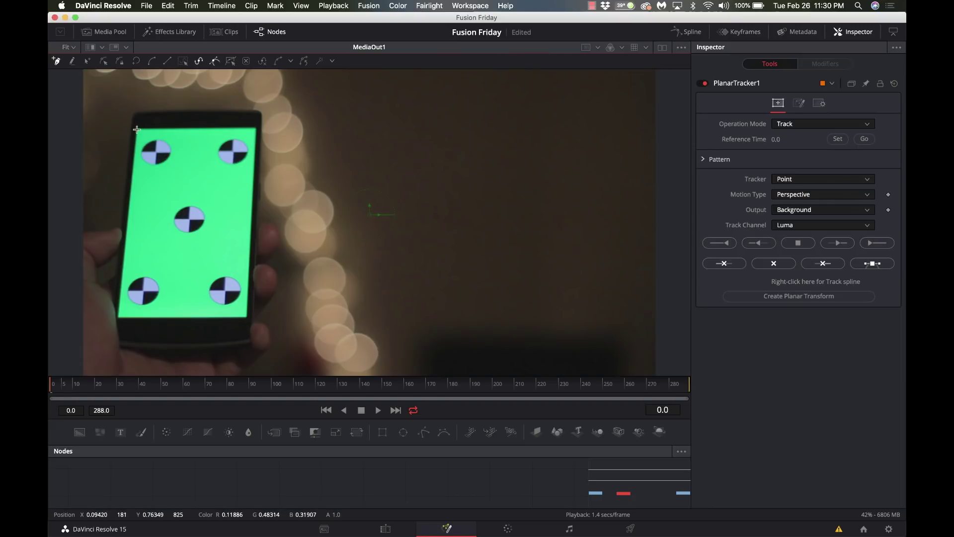
Trace the tracking outline through the phone screen's four corners.
{"action": "left_click", "coordinate": [137, 129]}
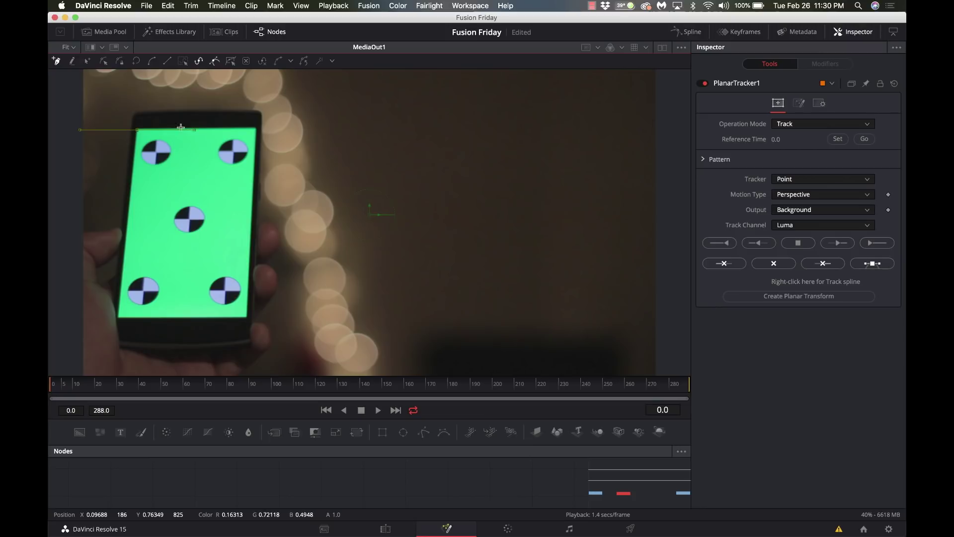
{"action": "left_click", "coordinate": [256, 128]}
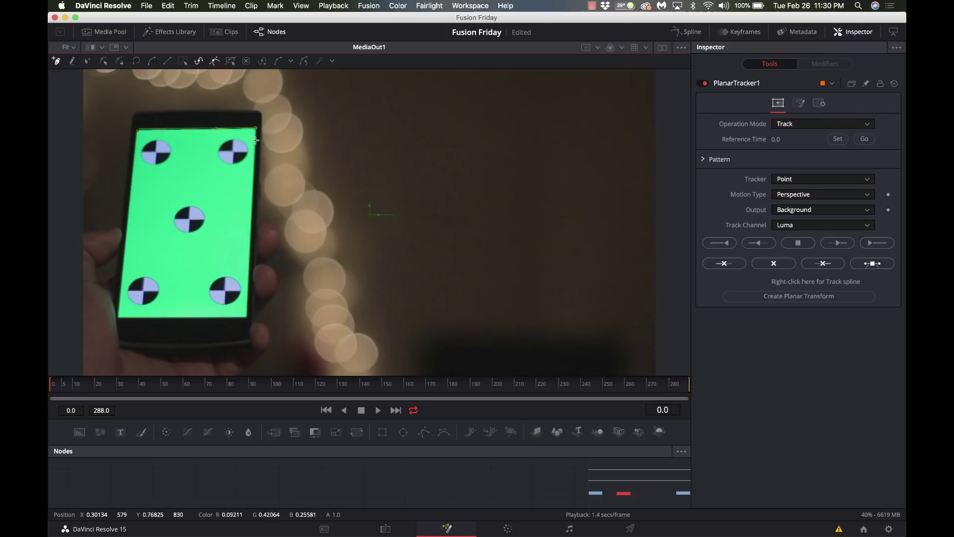
{"action": "left_click", "coordinate": [245, 316]}
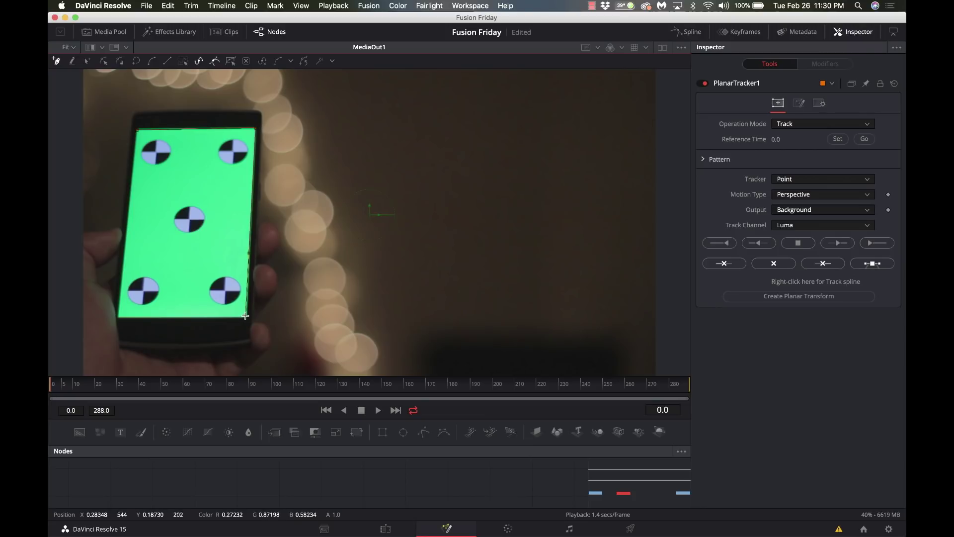
{"action": "left_click", "coordinate": [119, 316]}
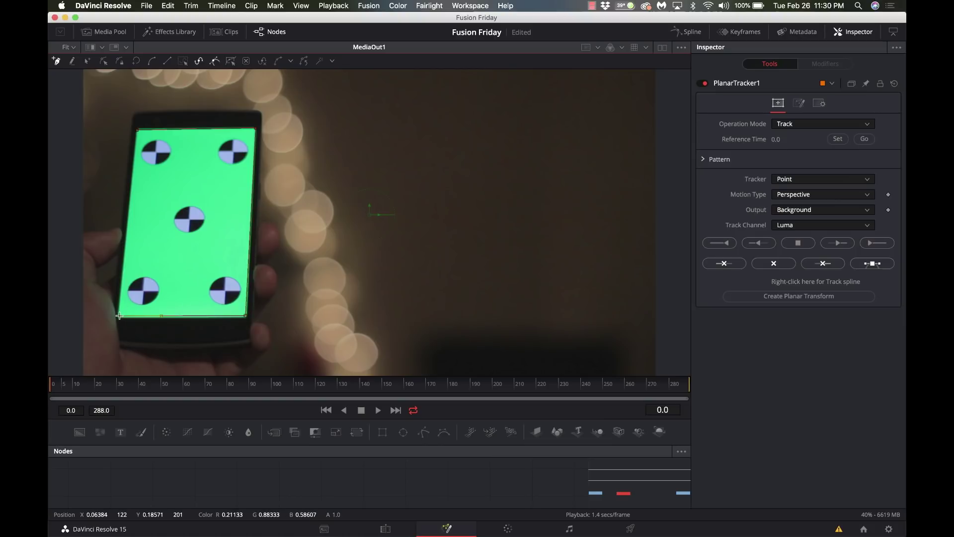
Close the tracking outline and nudge its bottom-right and bottom-left corners onto the green screen edges.
{"action": "left_click", "coordinate": [139, 131]}
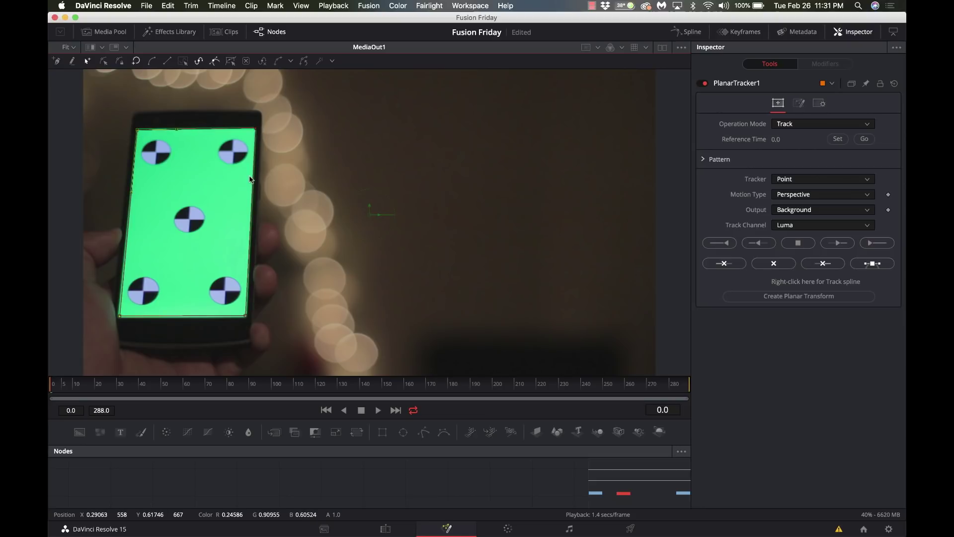
{"action": "scroll", "coordinate": [249, 175], "scroll_direction": "up", "scroll_amount": 5}
{"action": "scroll", "coordinate": [249, 175], "scroll_direction": "up", "scroll_amount": 3}
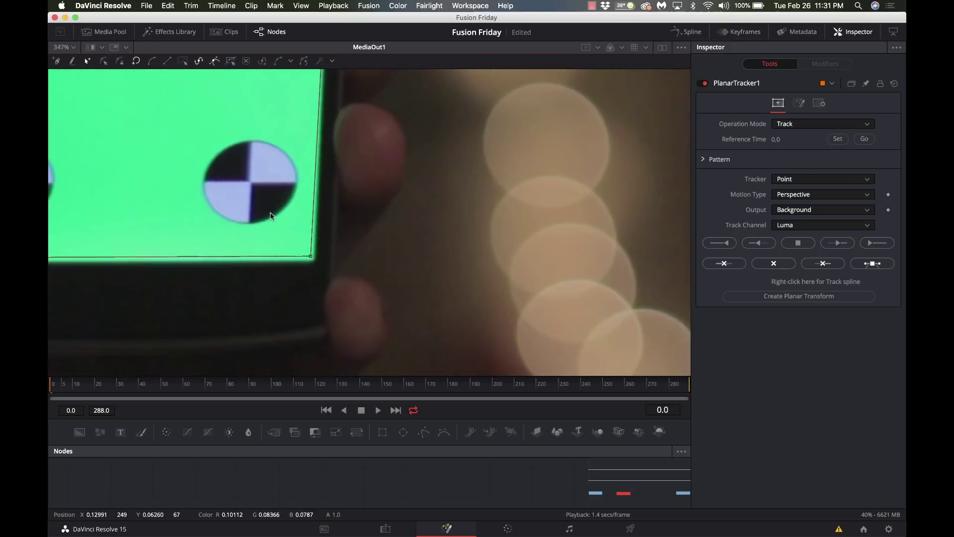
{"action": "left_click_drag", "start_coordinate": [311, 257], "coordinate": [313, 261]}
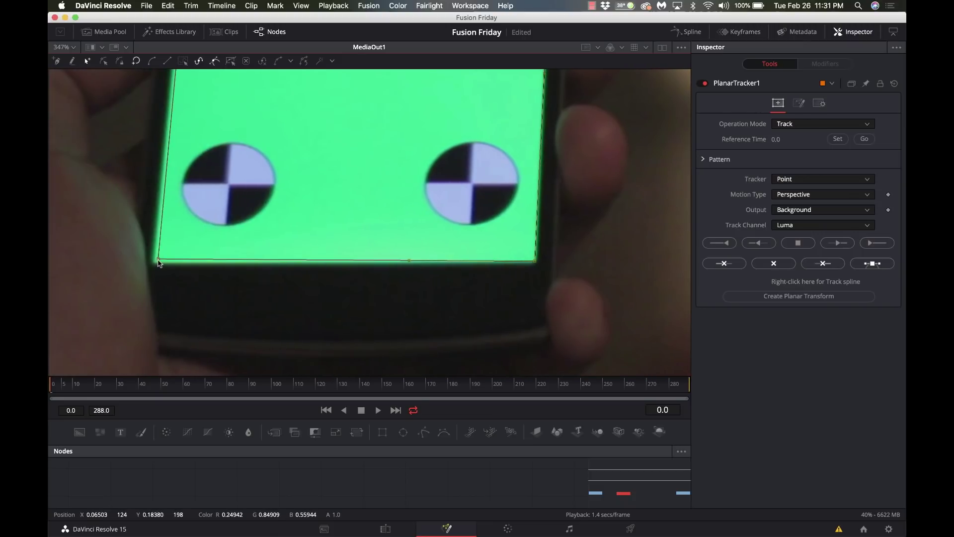
{"action": "left_click_drag", "start_coordinate": [156, 261], "coordinate": [153, 261]}
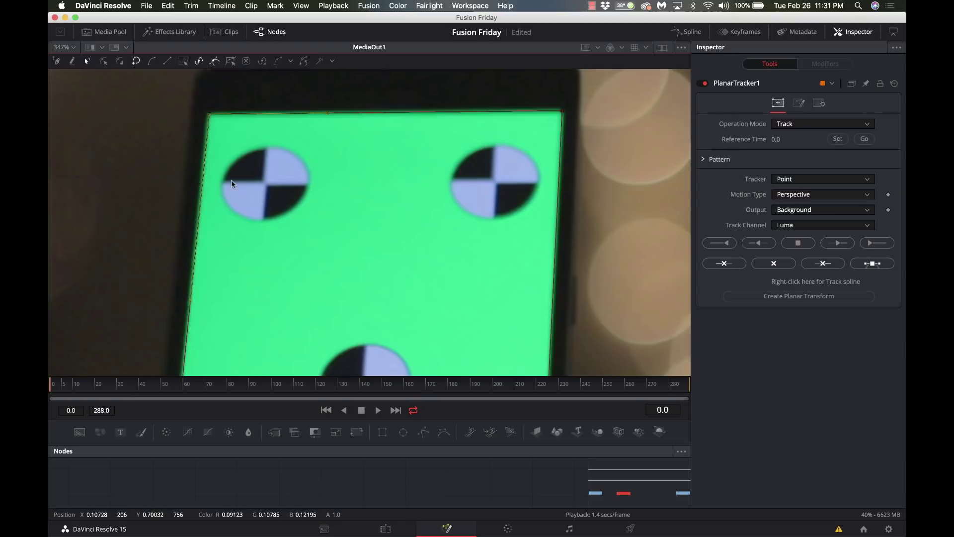
{"action": "scroll", "coordinate": [270, 249], "scroll_direction": "down", "scroll_amount": 10}
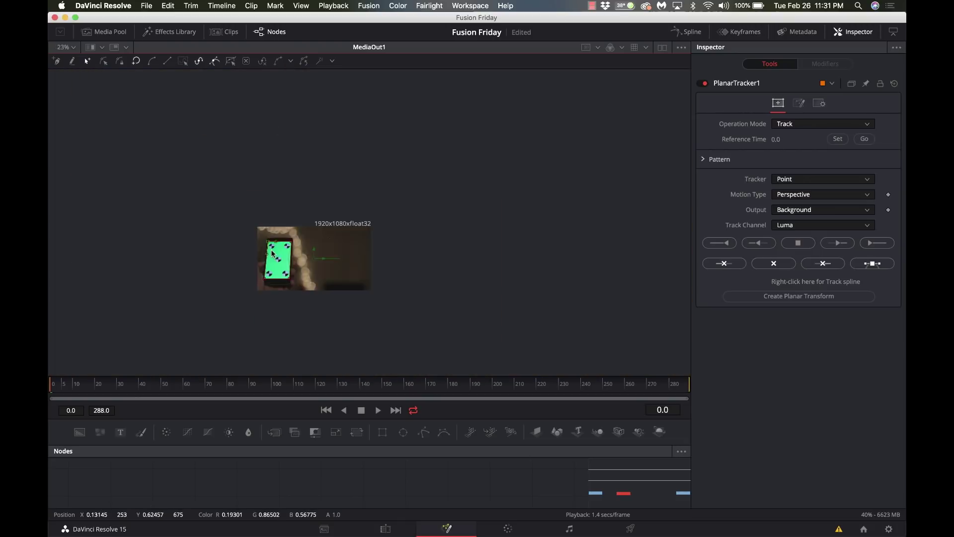
Resize the panels so the MediaIn1 → PlanarTracker1 → MediaOut1 node graph shows below the viewer.
{"action": "scroll", "coordinate": [272, 253], "scroll_direction": "down", "scroll_amount": 3}
{"action": "scroll", "coordinate": [272, 253], "scroll_direction": "up", "scroll_amount": 3}
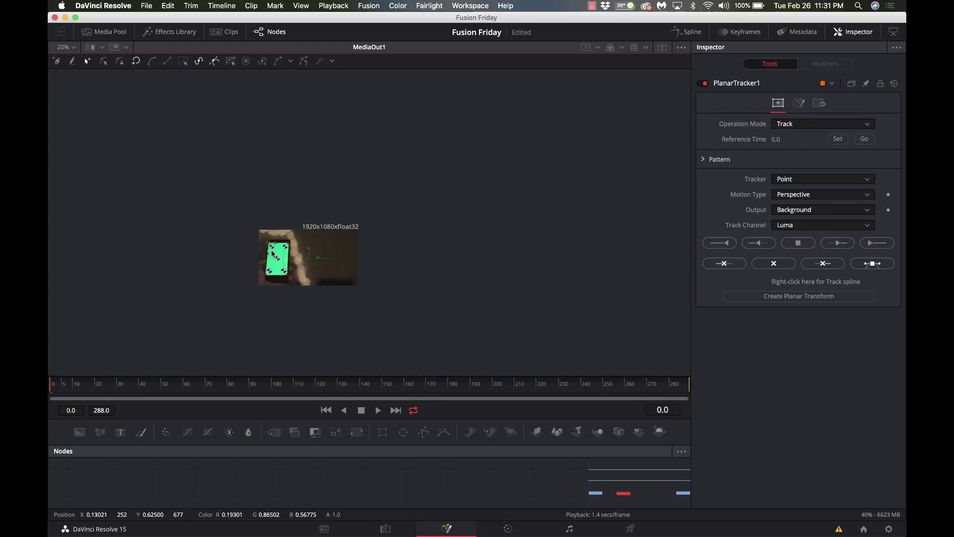
{"action": "scroll", "coordinate": [272, 252], "scroll_direction": "up", "scroll_amount": 6}
{"action": "scroll", "coordinate": [272, 253], "scroll_direction": "down", "scroll_amount": 2}
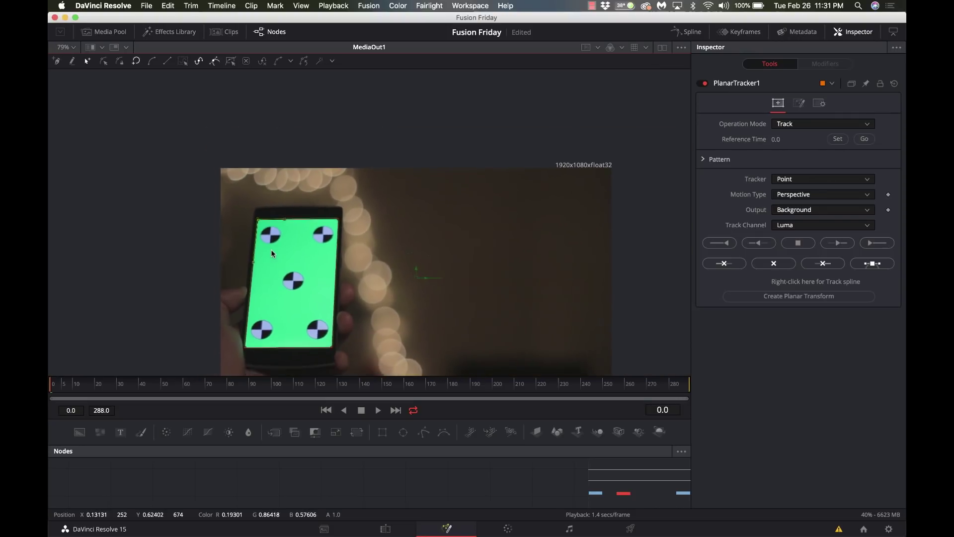
{"action": "scroll", "coordinate": [271, 253], "scroll_direction": "down", "scroll_amount": 2}
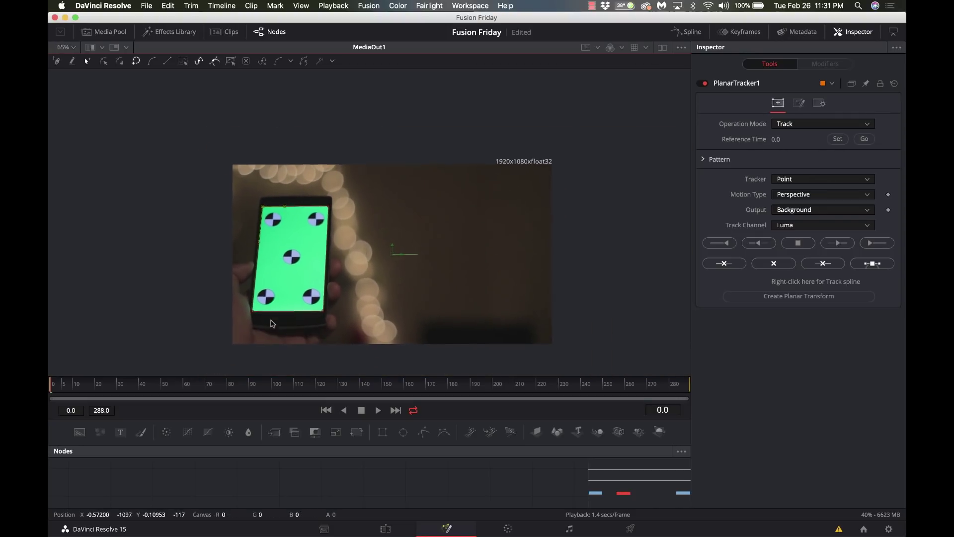
{"action": "scroll", "coordinate": [272, 324], "scroll_direction": "down", "scroll_amount": 5}
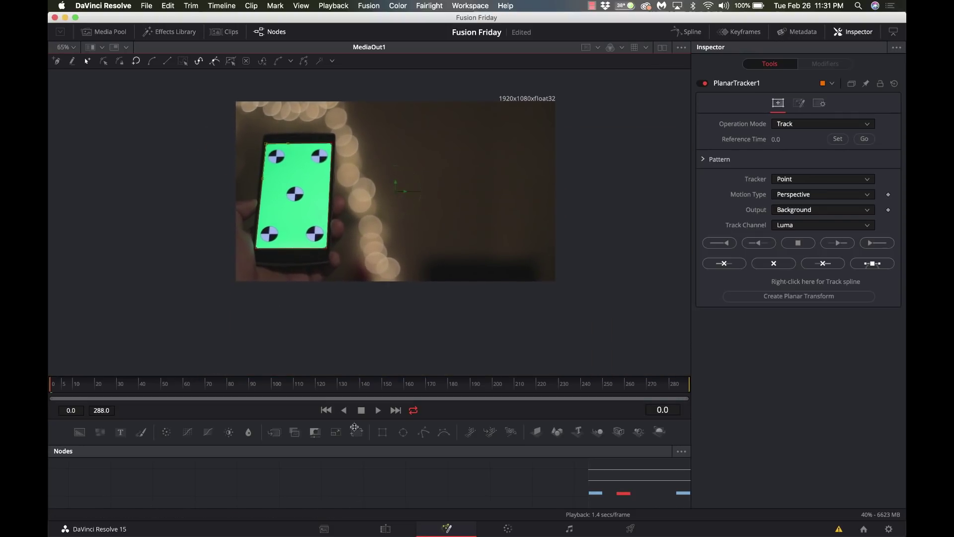
{"action": "left_click_drag", "start_coordinate": [358, 376], "coordinate": [401, 236]}
{"action": "scroll", "coordinate": [411, 178], "scroll_direction": "up", "scroll_amount": 2}
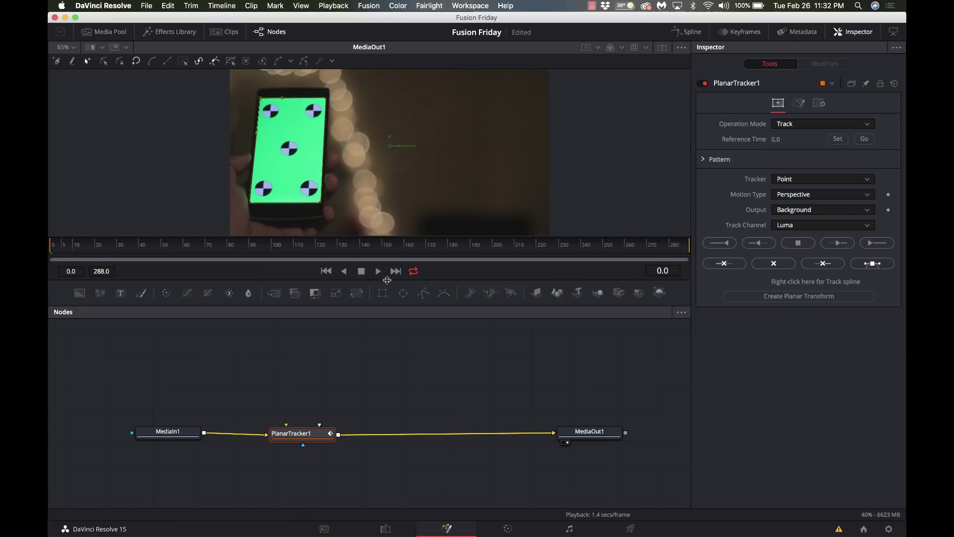
{"action": "left_click_drag", "start_coordinate": [388, 280], "coordinate": [387, 318]}
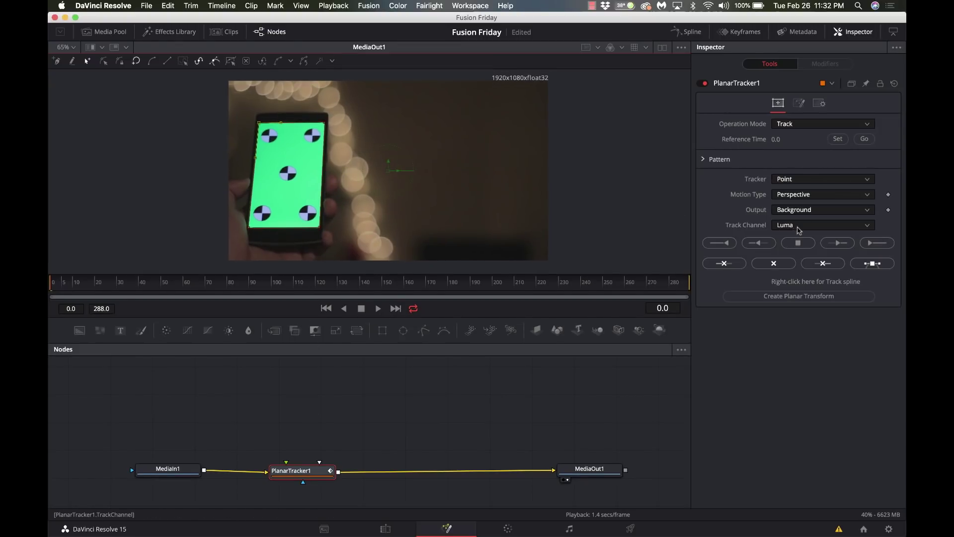
Run PlanarTracker1's forward track on the phone screen through frame 288.
{"action": "left_click", "coordinate": [877, 243]}
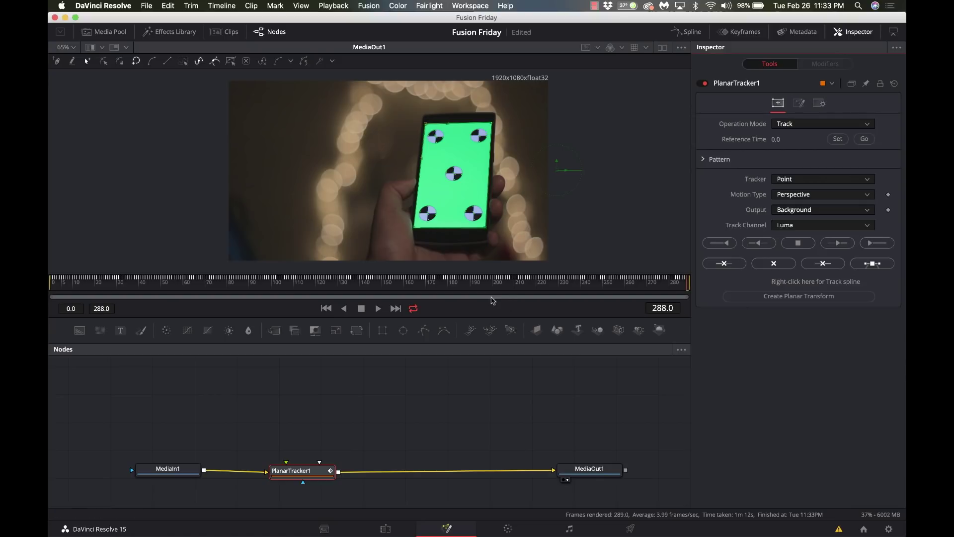
Return to frame 0 and drop Low-sun-in-winter-forest.jpg into the node graph as MediaIn2.
{"action": "left_click", "coordinate": [325, 308]}
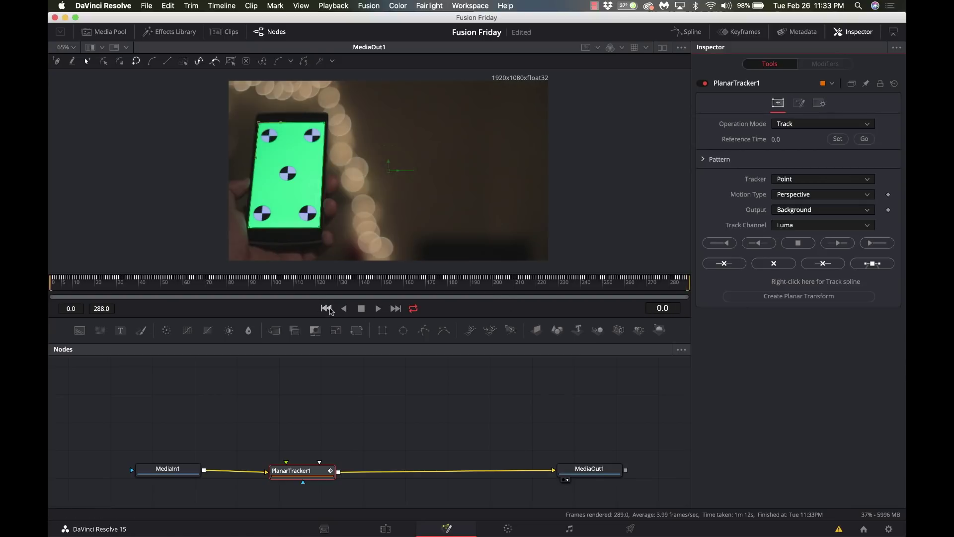
{"action": "left_click_drag", "start_coordinate": [306, 464], "coordinate": [373, 475]}
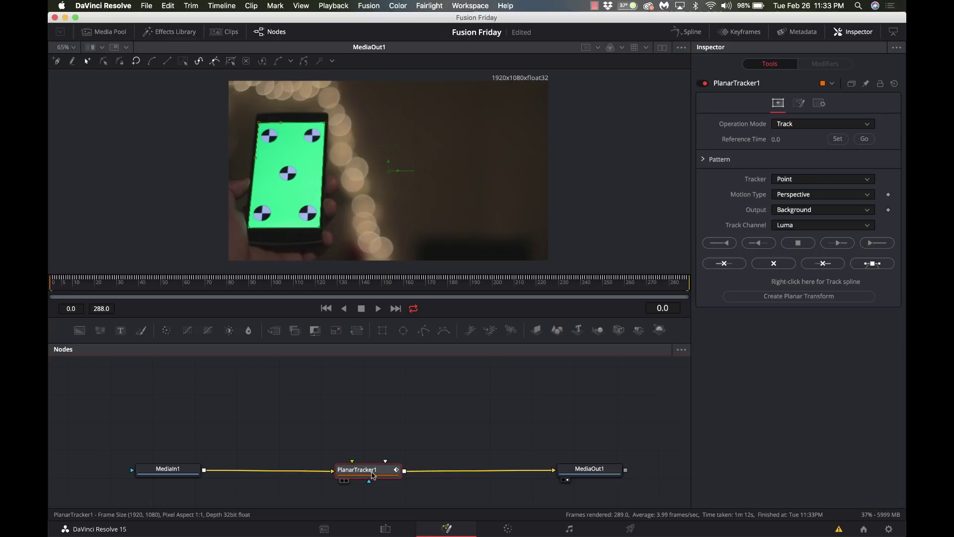
{"action": "left_click", "coordinate": [263, 410]}
{"action": "left_click", "coordinate": [103, 32]}
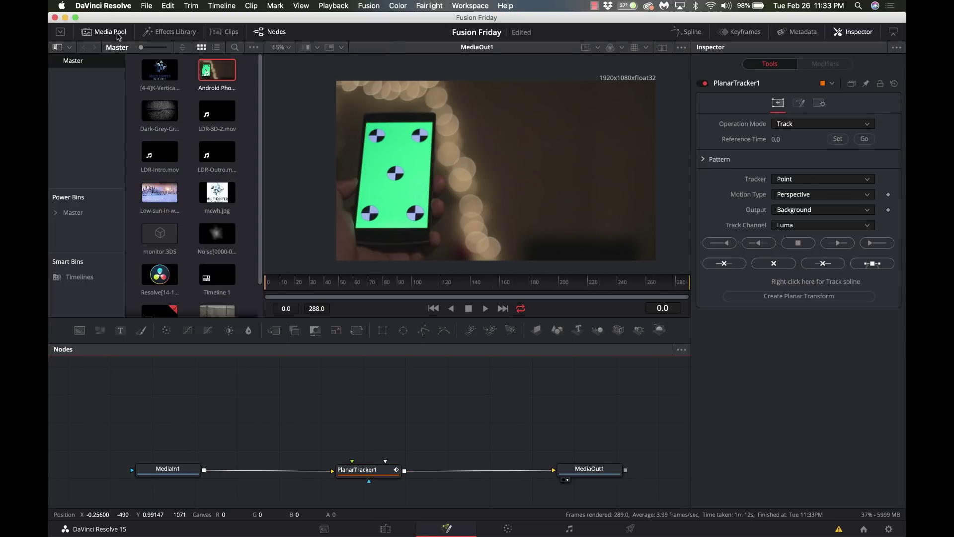
{"action": "left_click_drag", "start_coordinate": [167, 196], "coordinate": [206, 410]}
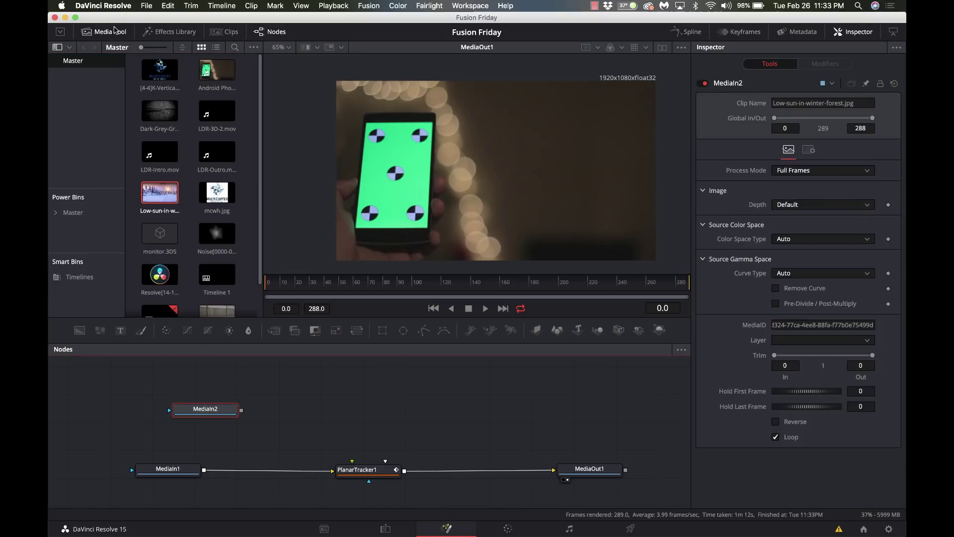
{"action": "left_click", "coordinate": [114, 33]}
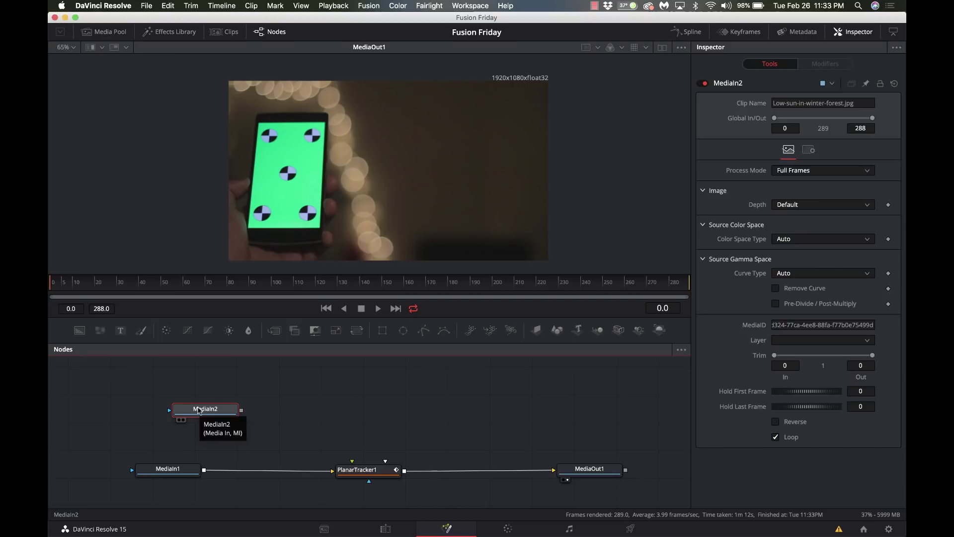
Rename MediaIn2 to Overlay and MediaIn1 to Phone.
{"action": "key", "text": "F2"}
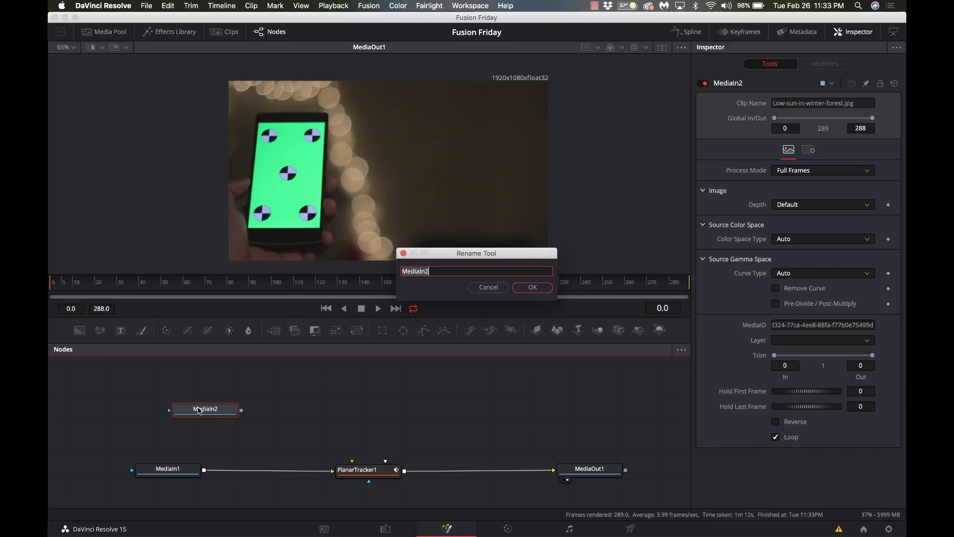
{"action": "type", "text": "Overlay"}
{"action": "key", "text": "Return"}
{"action": "left_click", "coordinate": [170, 470]}
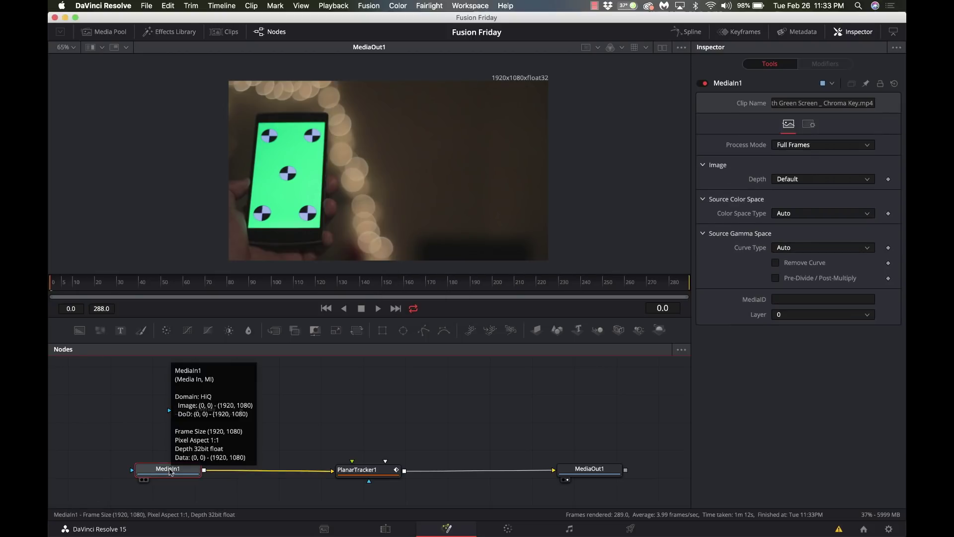
{"action": "key", "text": "F2"}
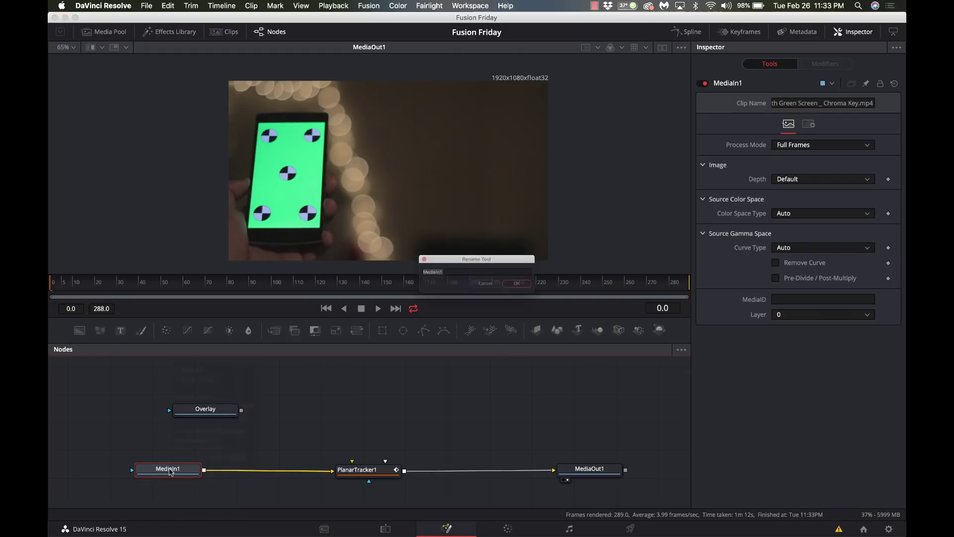
{"action": "type", "text": "Phone"}
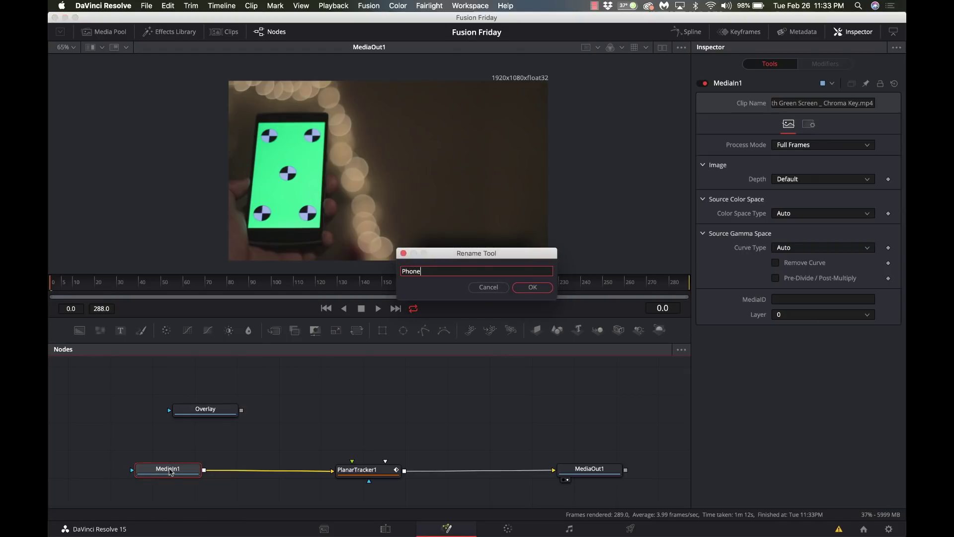
{"action": "key", "text": "Return"}
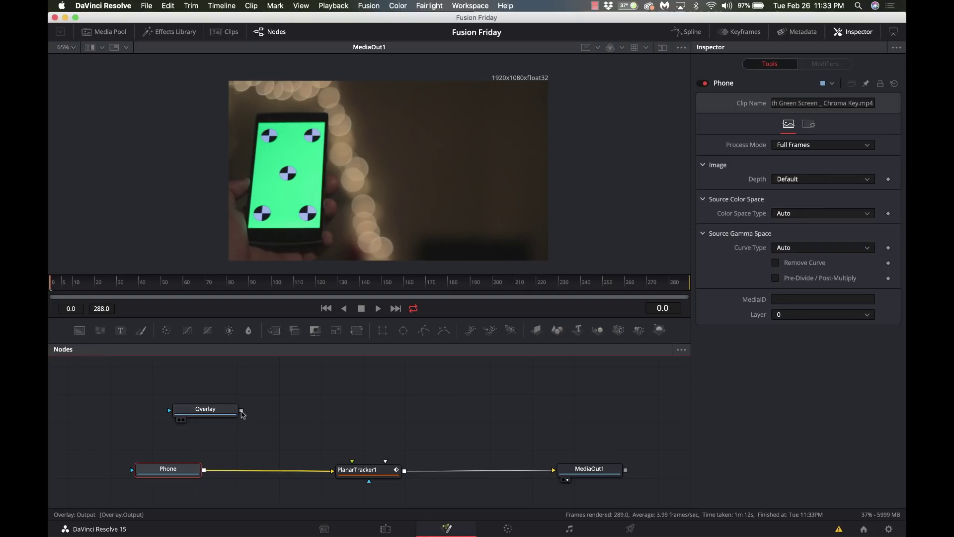
Feed Overlay into PlanarTracker1's corner pin input, set Corner Pin mode, and align its top-left corner.
{"action": "left_click_drag", "start_coordinate": [241, 412], "coordinate": [352, 461]}
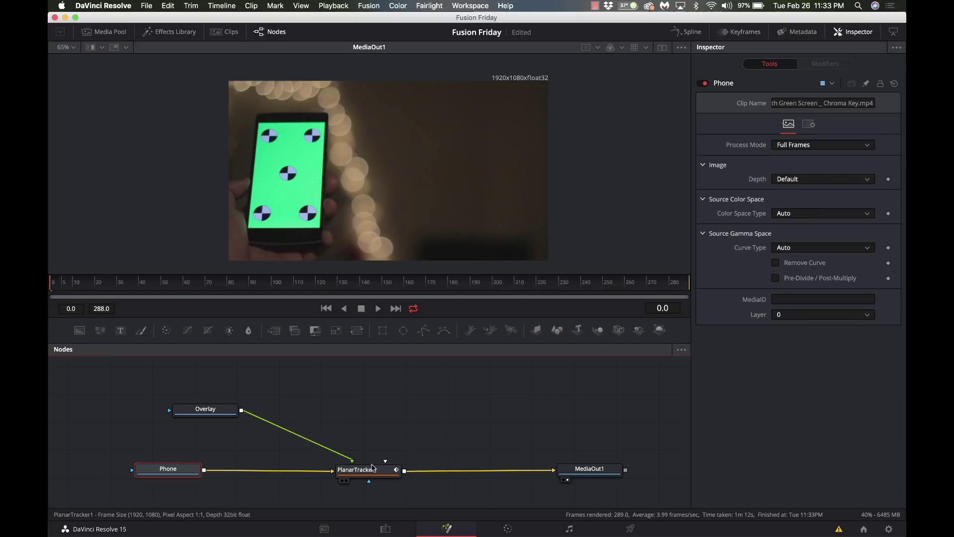
{"action": "left_click", "coordinate": [370, 471]}
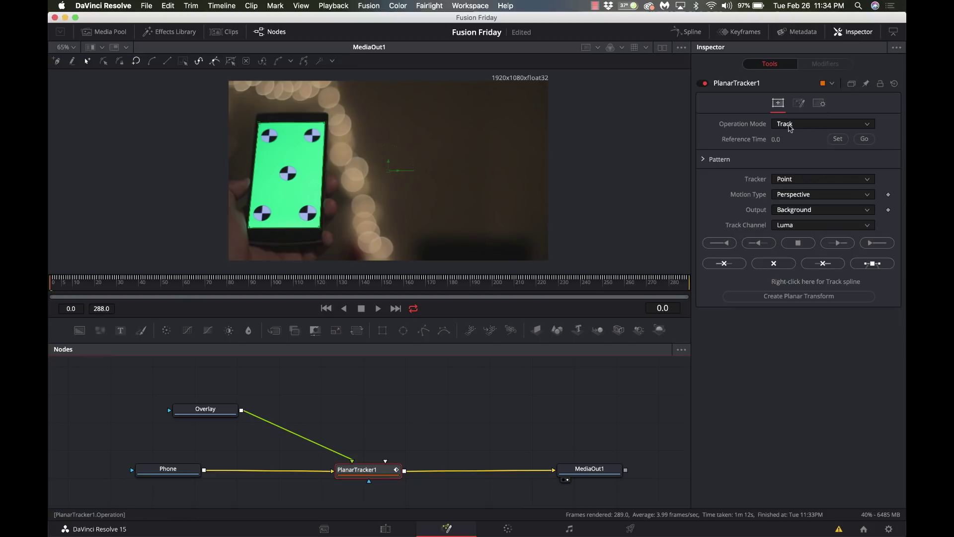
{"action": "left_click", "coordinate": [800, 126]}
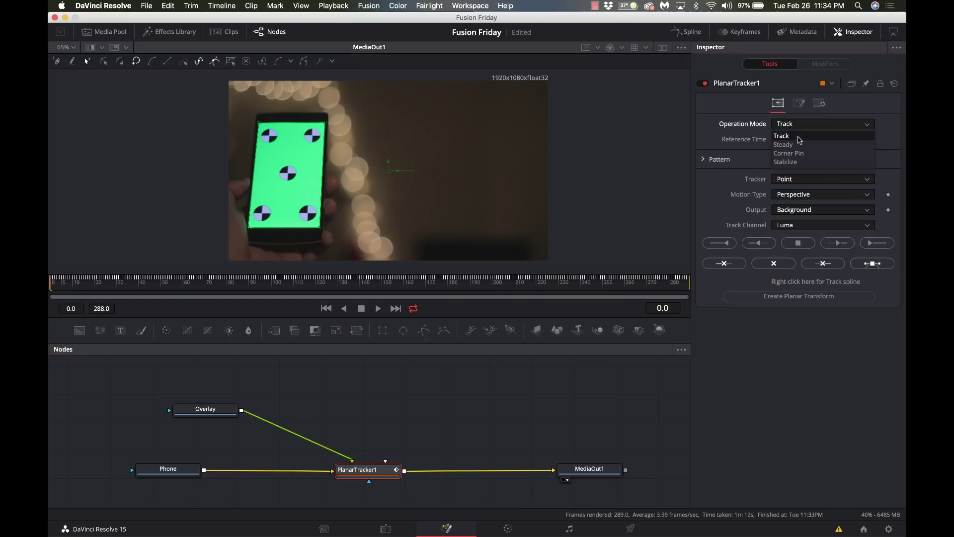
{"action": "left_click", "coordinate": [805, 154]}
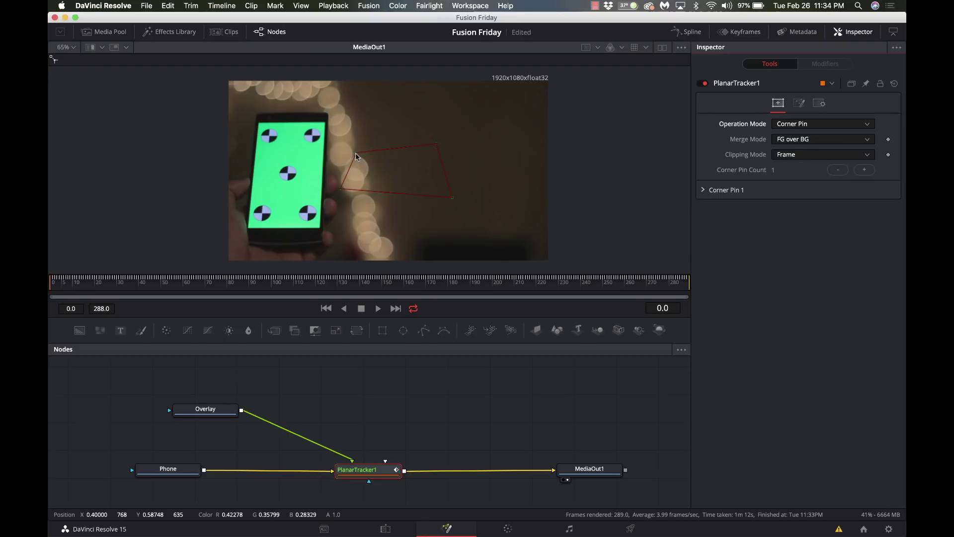
{"action": "left_click_drag", "start_coordinate": [356, 155], "coordinate": [260, 125]}
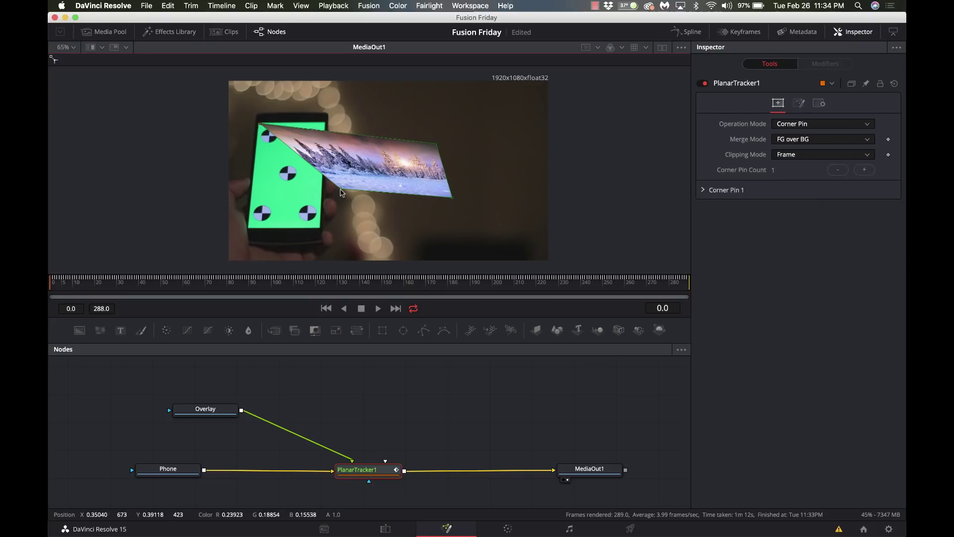
Pin the image's bottom-left, bottom-right and top-right corners onto the phone screen's matching corners.
{"action": "left_click_drag", "start_coordinate": [341, 192], "coordinate": [249, 230]}
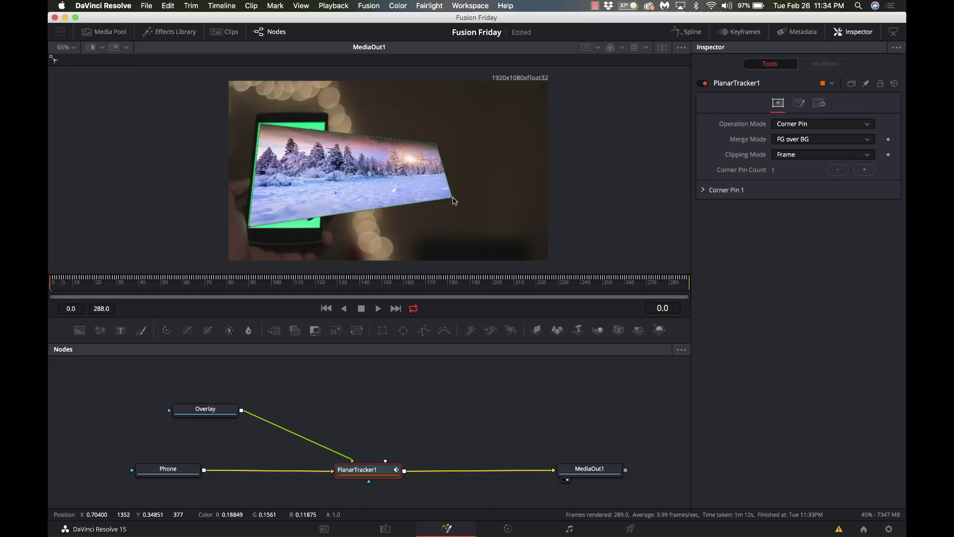
{"action": "left_click_drag", "start_coordinate": [354, 228], "coordinate": [318, 227]}
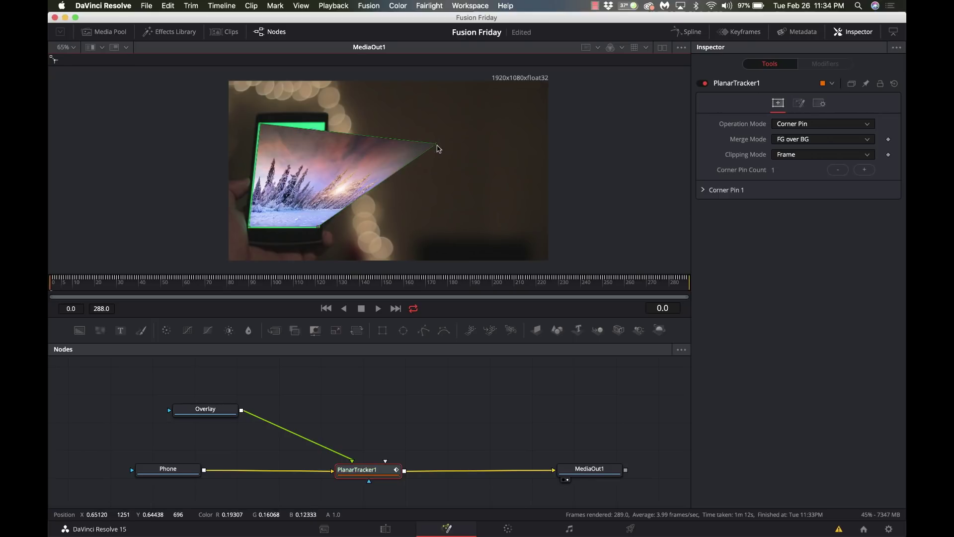
{"action": "left_click_drag", "start_coordinate": [438, 147], "coordinate": [326, 125]}
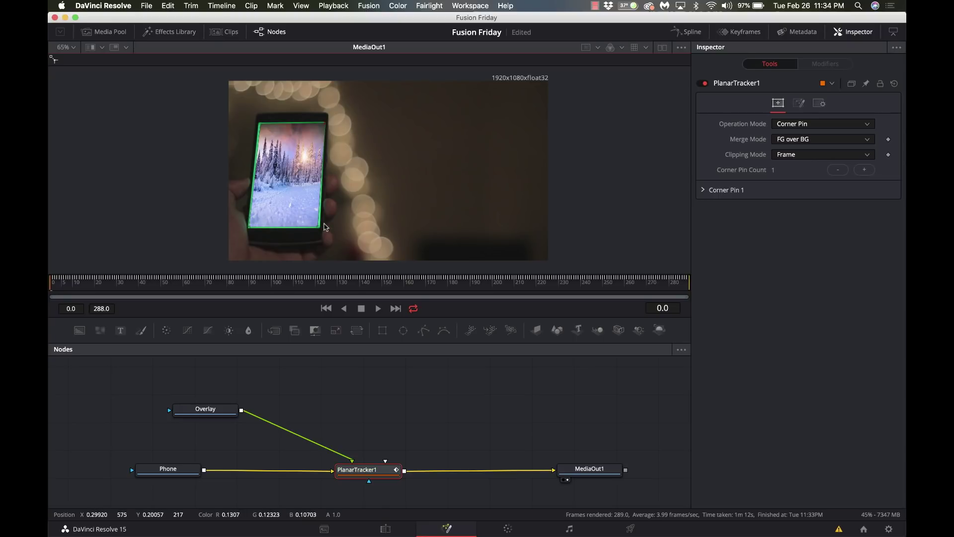
{"action": "scroll", "coordinate": [323, 227], "scroll_direction": "up", "scroll_amount": 5}
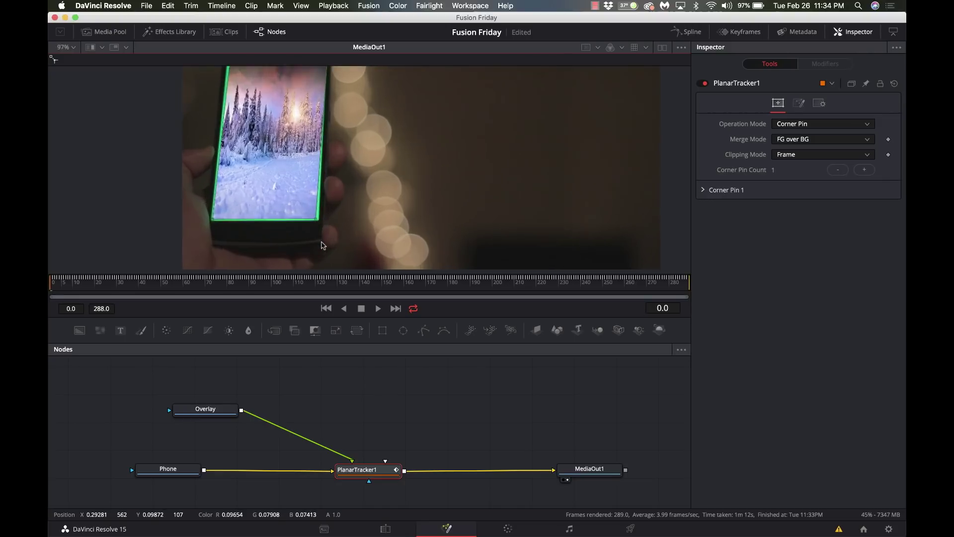
Nudge the bottom-right and bottom-left corner pins onto the screen's lower corners.
{"action": "scroll", "coordinate": [323, 245], "scroll_direction": "up", "scroll_amount": 4}
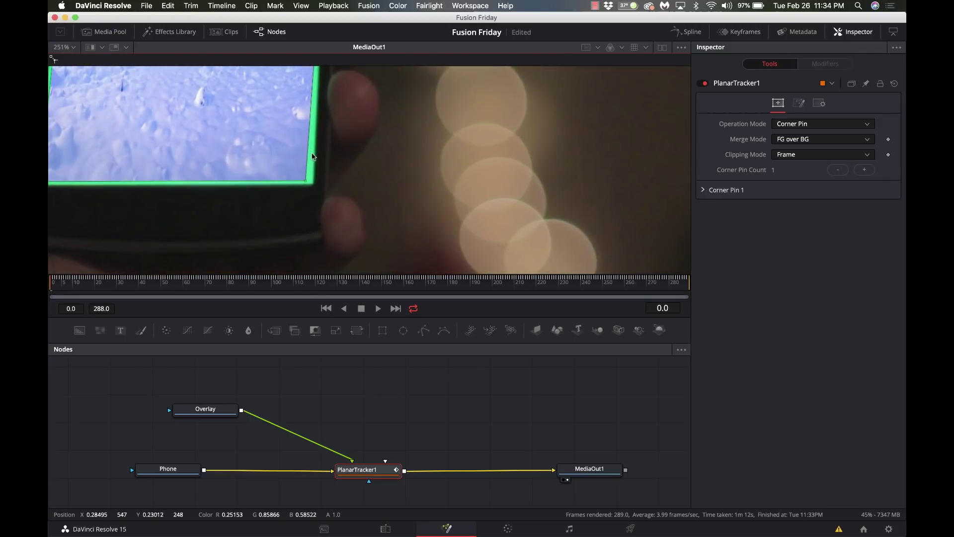
{"action": "left_click_drag", "start_coordinate": [305, 182], "coordinate": [312, 185]}
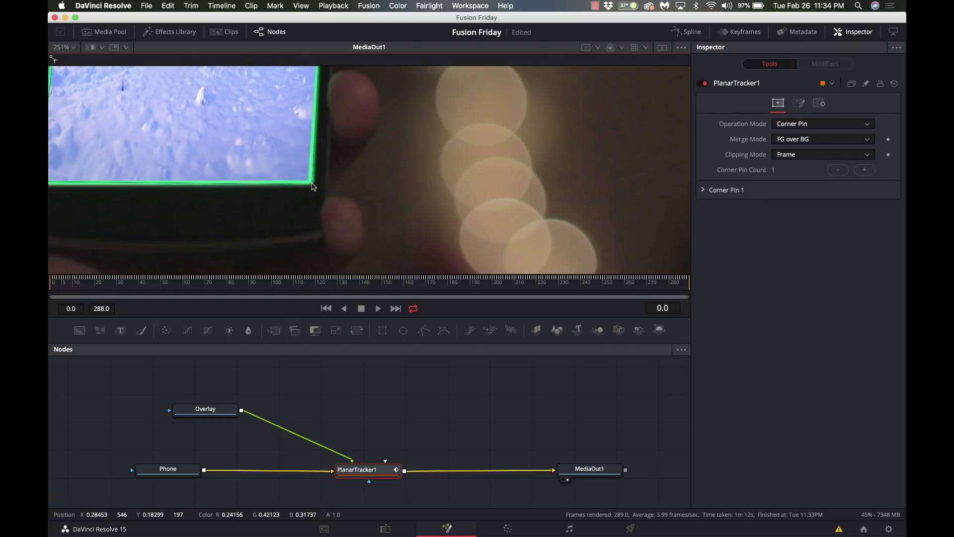
{"action": "scroll", "coordinate": [312, 185], "scroll_direction": "left", "scroll_amount": 6}
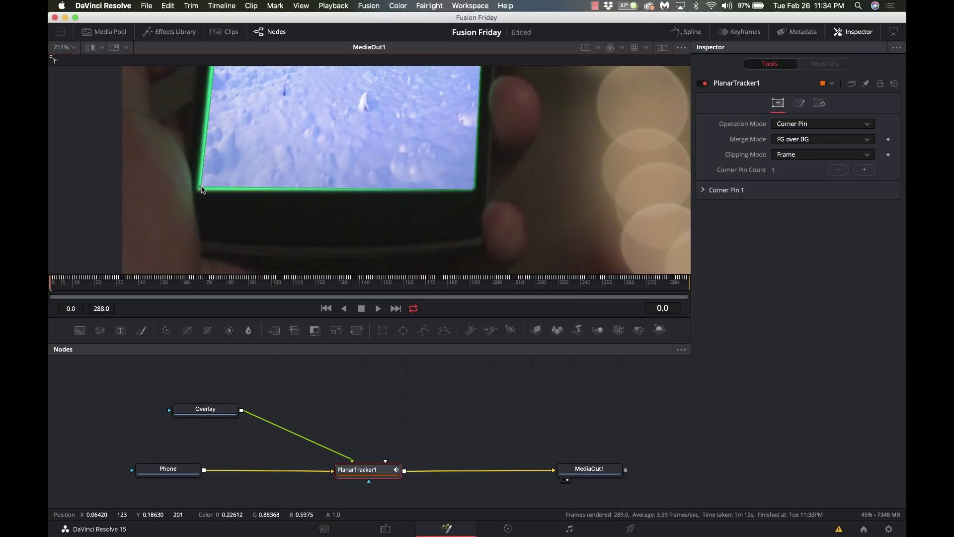
{"action": "left_click_drag", "start_coordinate": [199, 191], "coordinate": [197, 190]}
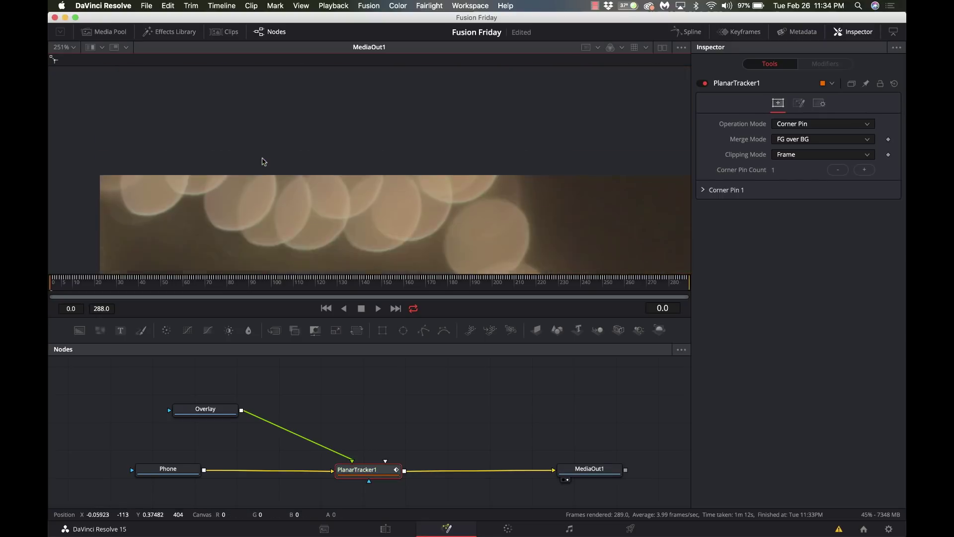
Fine-tune the top-left and top-right corner pins so the overlay hugs the screen's top edge.
{"action": "scroll", "coordinate": [265, 160], "scroll_direction": "down", "scroll_amount": 5}
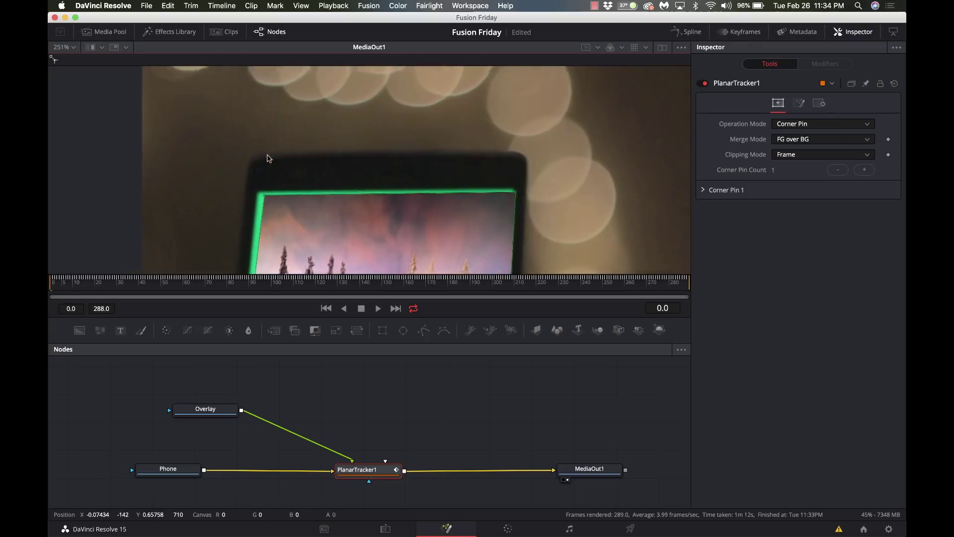
{"action": "scroll", "coordinate": [267, 158], "scroll_direction": "down", "scroll_amount": 2}
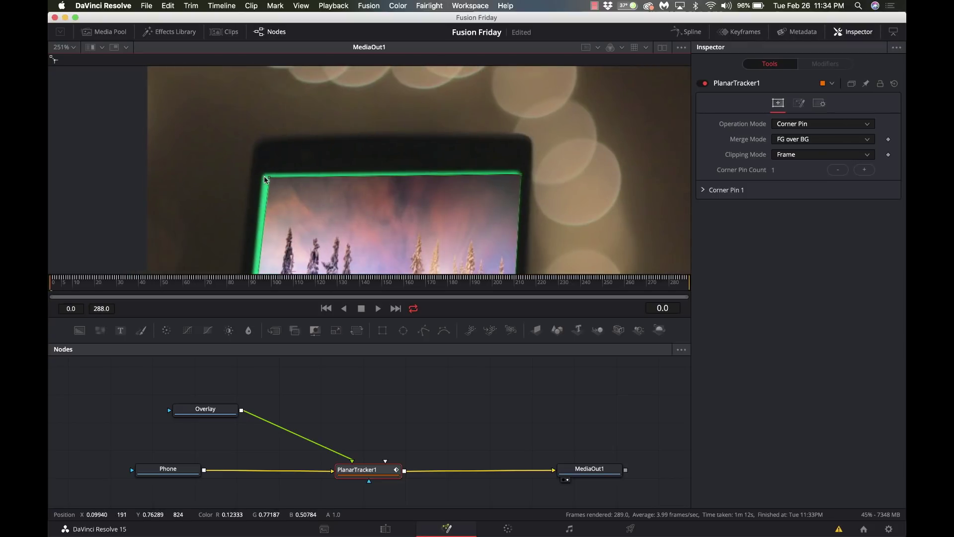
{"action": "left_click_drag", "start_coordinate": [265, 179], "coordinate": [263, 176]}
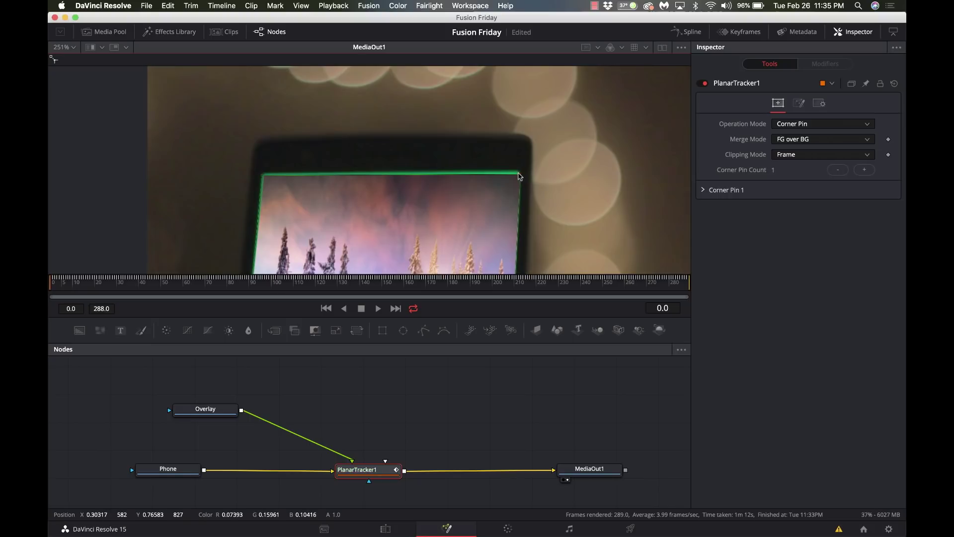
{"action": "left_click_drag", "start_coordinate": [519, 176], "coordinate": [518, 176]}
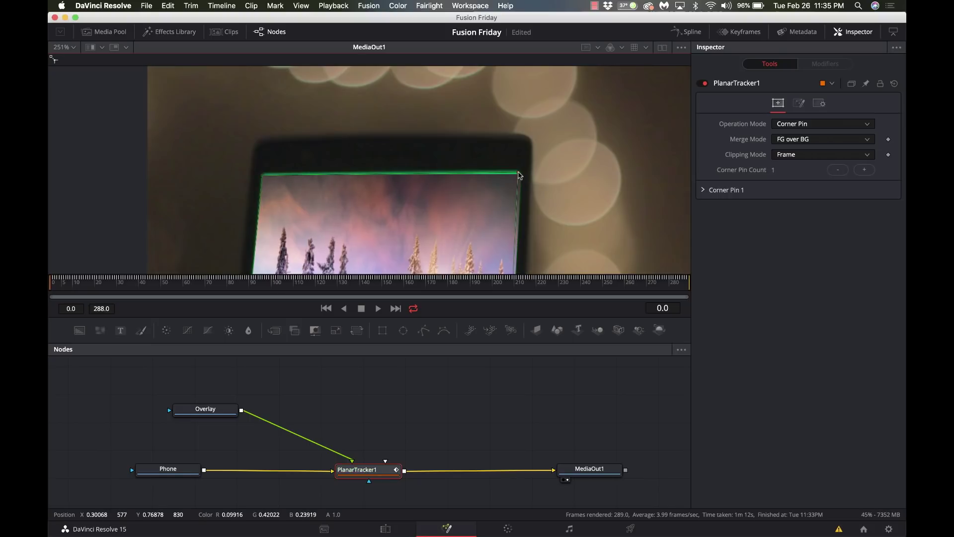
{"action": "left_click_drag", "start_coordinate": [519, 175], "coordinate": [522, 175]}
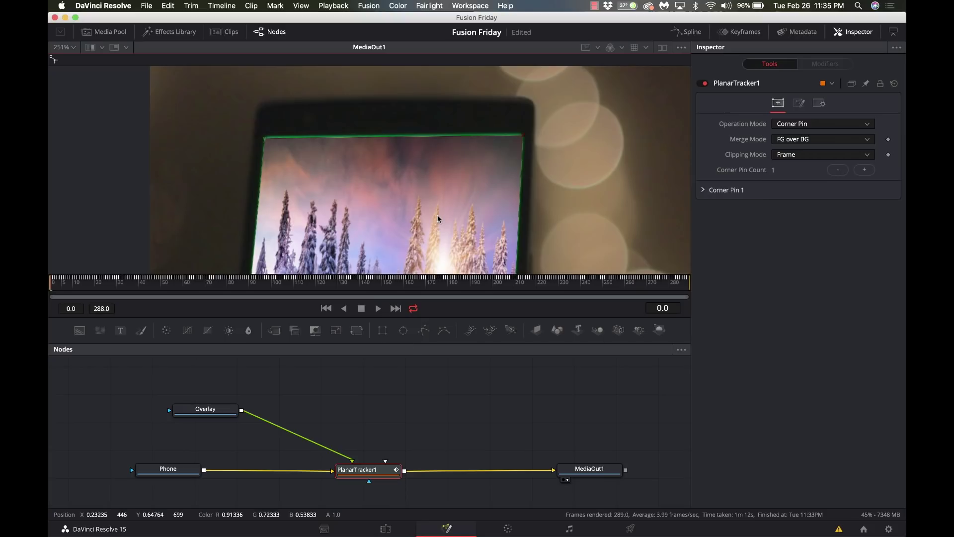
{"action": "scroll", "coordinate": [438, 219], "scroll_direction": "down", "scroll_amount": 8}
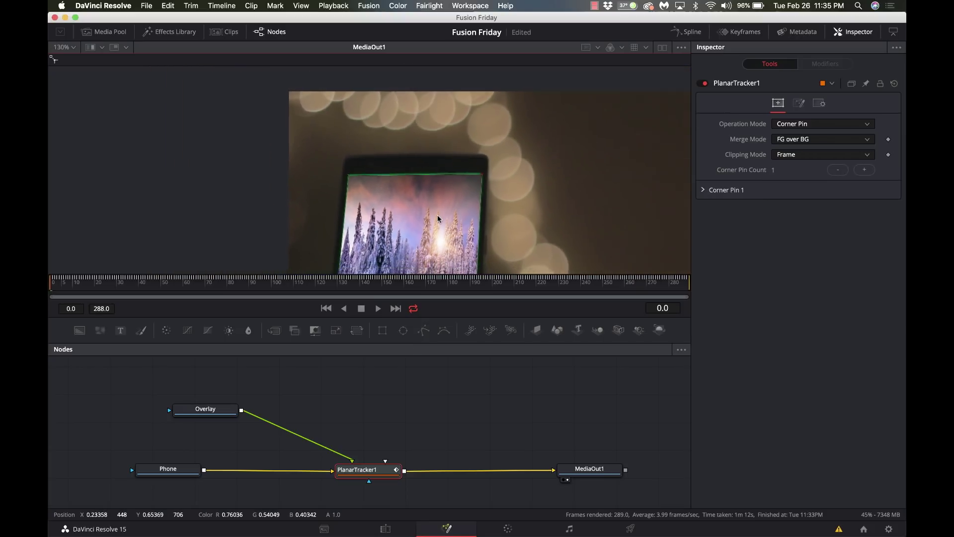
{"action": "scroll", "coordinate": [456, 219], "scroll_direction": "right", "scroll_amount": 6}
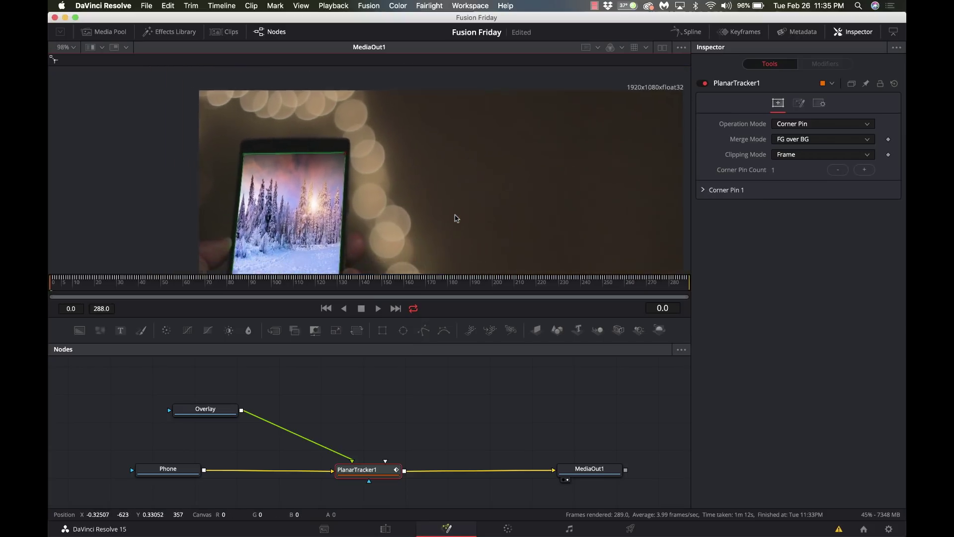
Play the clip and inspect frames 57, 101, 203 and 248 to verify the overlay tracks.
{"action": "scroll", "coordinate": [456, 218], "scroll_direction": "right", "scroll_amount": 4}
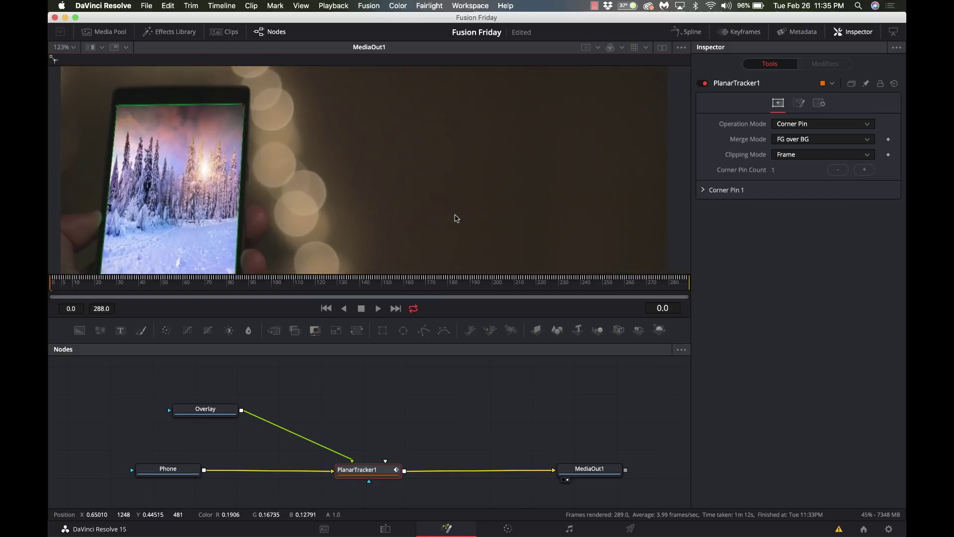
{"action": "scroll", "coordinate": [456, 218], "scroll_direction": "down", "scroll_amount": 3}
{"action": "scroll", "coordinate": [454, 215], "scroll_direction": "down", "scroll_amount": 1}
{"action": "scroll", "coordinate": [454, 216], "scroll_direction": "down", "scroll_amount": 3}
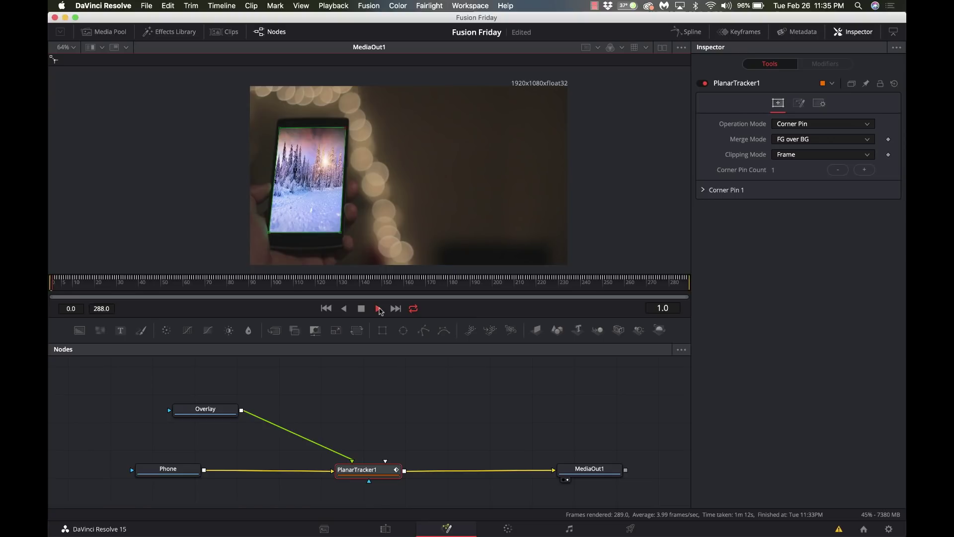
{"action": "left_click", "coordinate": [379, 309]}
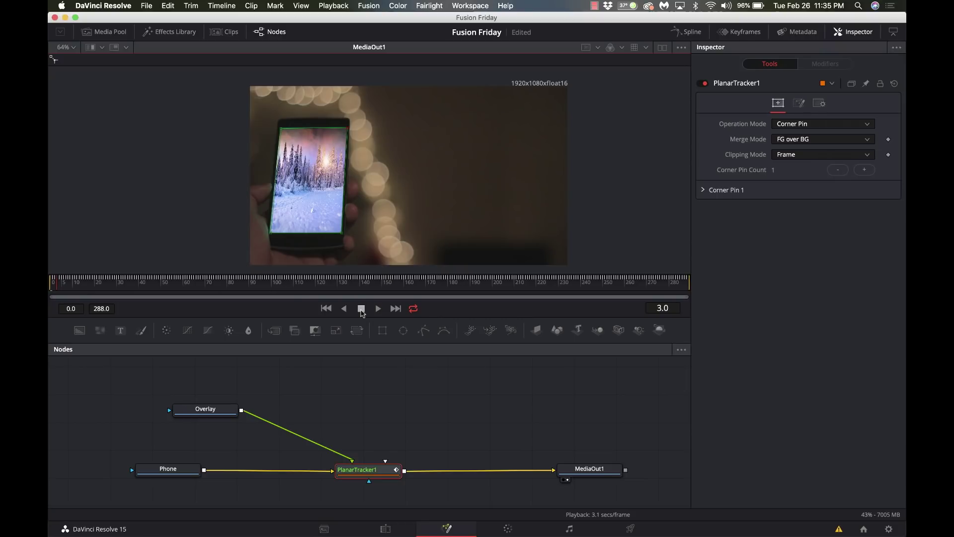
{"action": "left_click", "coordinate": [361, 309]}
{"action": "left_click", "coordinate": [180, 286]}
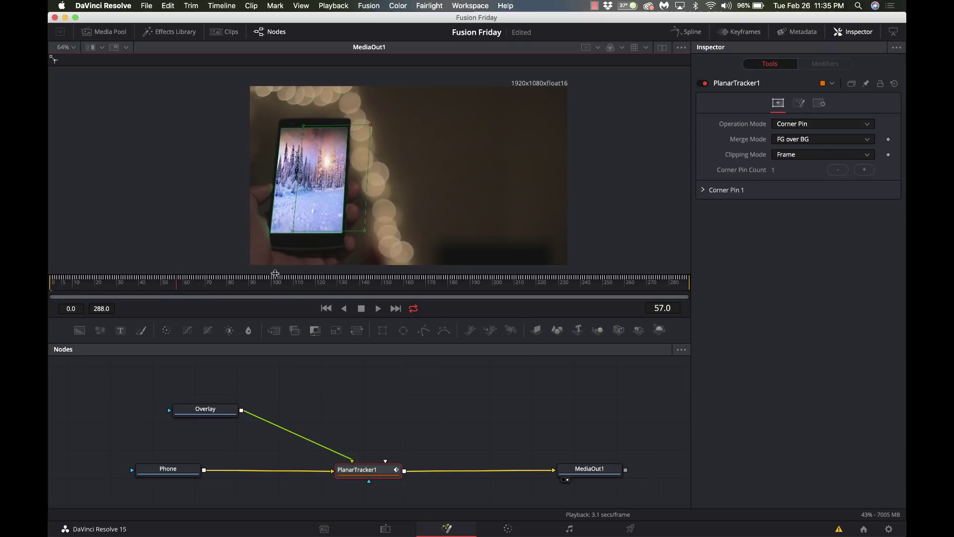
{"action": "left_click", "coordinate": [275, 286]}
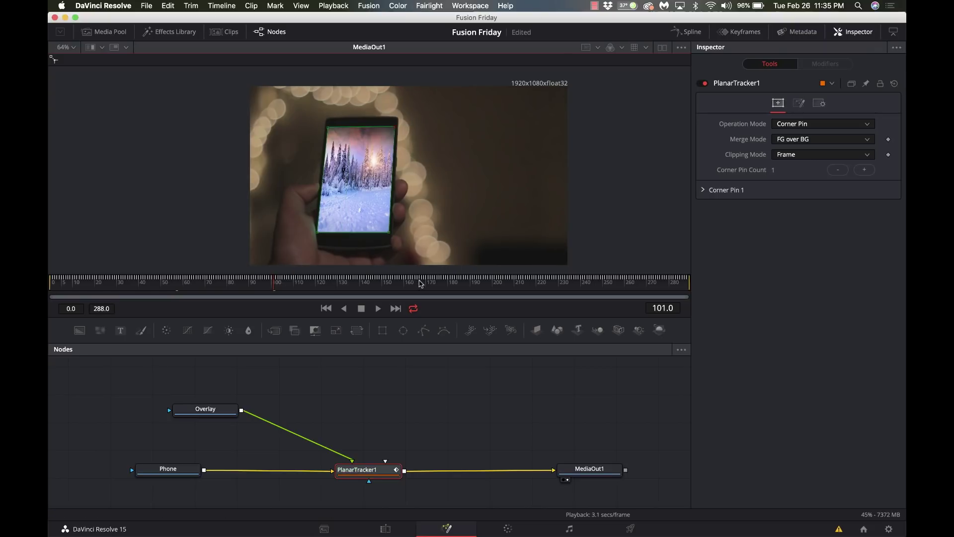
{"action": "left_click", "coordinate": [502, 286]}
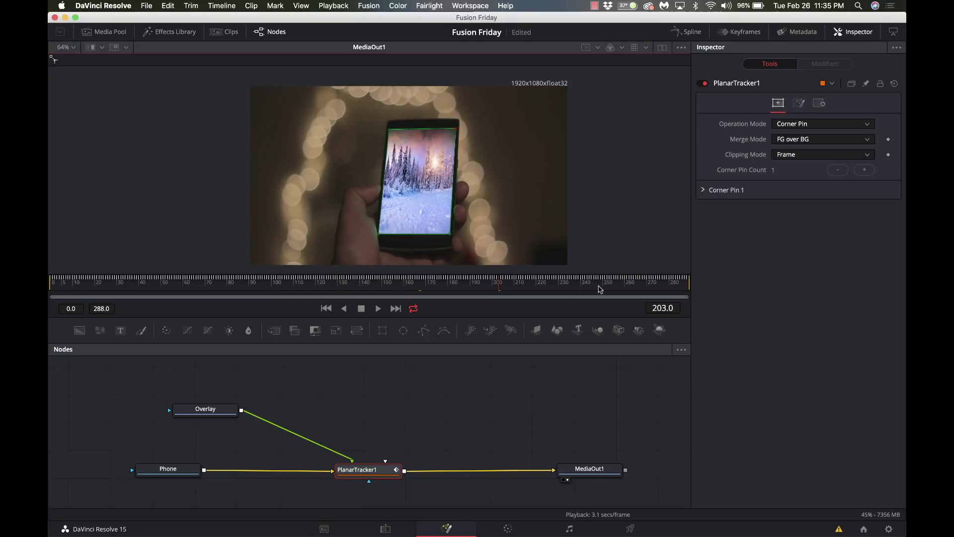
{"action": "left_click", "coordinate": [600, 289]}
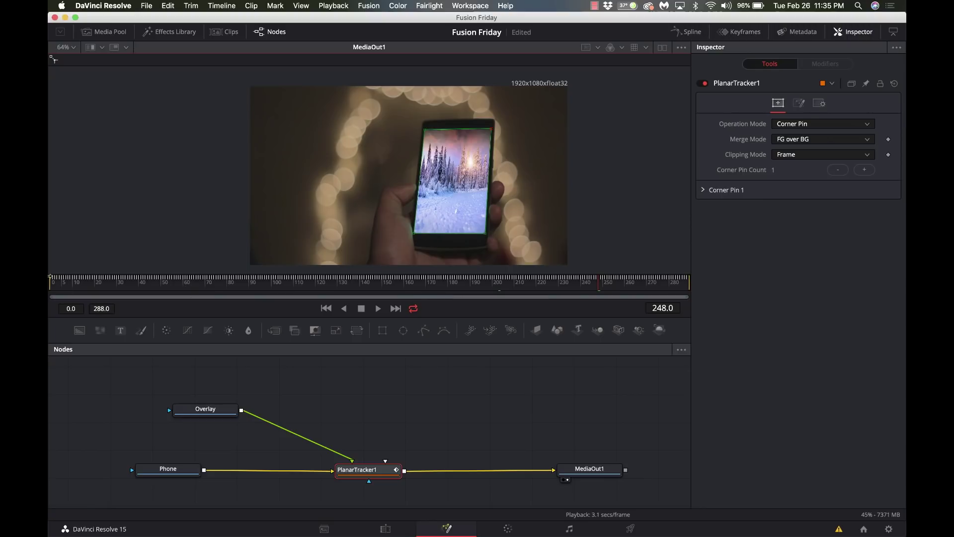
Return to the start of the clip and bring up the Phone clip's settings.
{"action": "left_click", "coordinate": [60, 282]}
{"action": "left_click", "coordinate": [54, 283]}
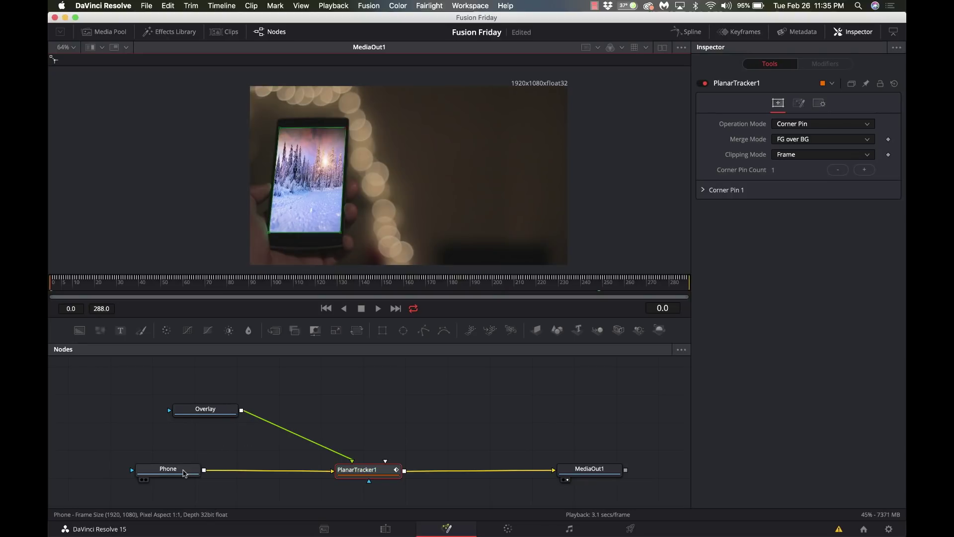
{"action": "left_click", "coordinate": [187, 472]}
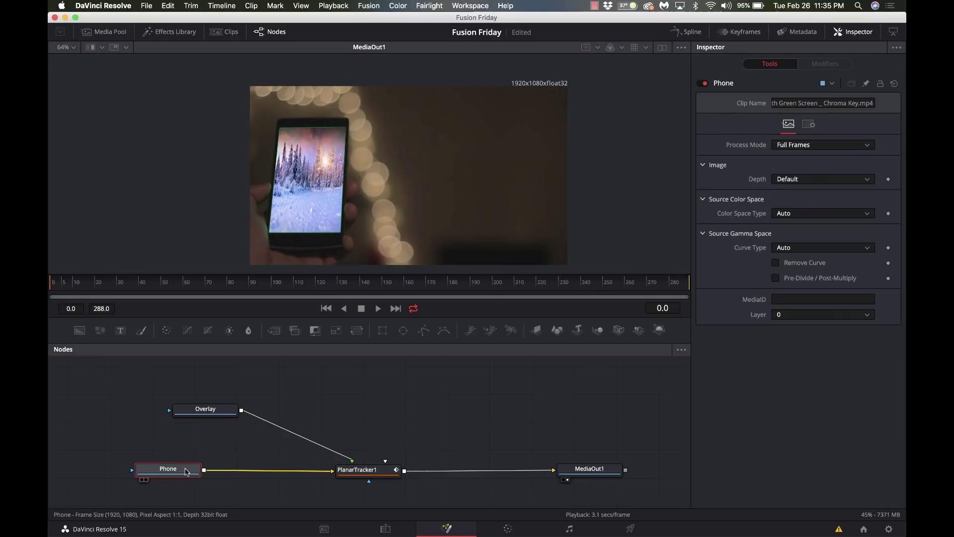
View Phone, insert a Delta Keyer after it, and sample the green screen as background colour.
{"action": "key", "text": "1"}
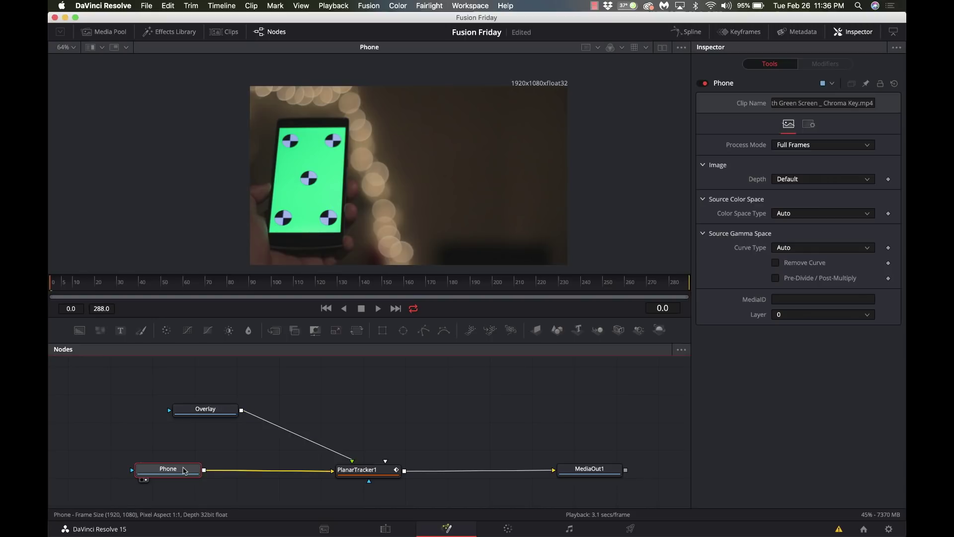
{"action": "key", "text": "shift+space"}
{"action": "type", "text": "delt"}
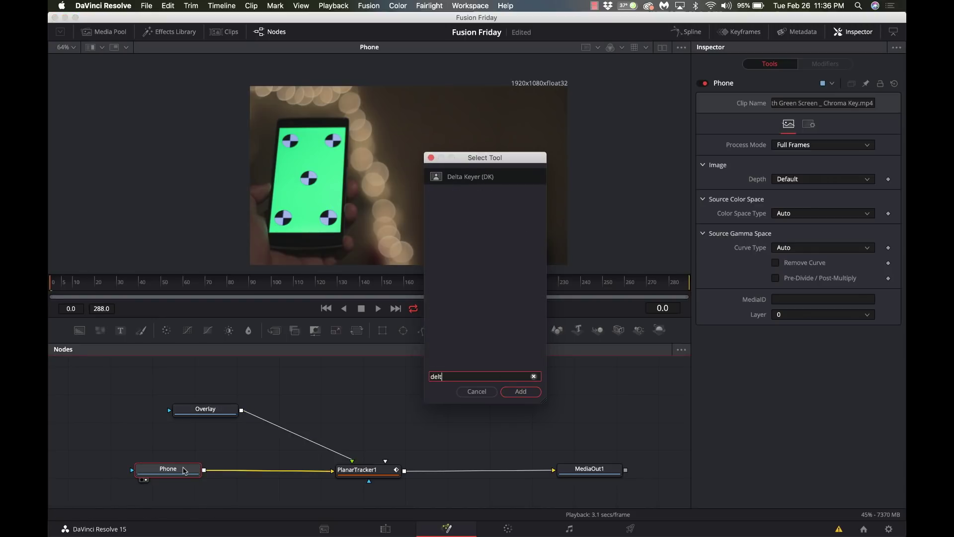
{"action": "type", "text": "a"}
{"action": "key", "text": "Return"}
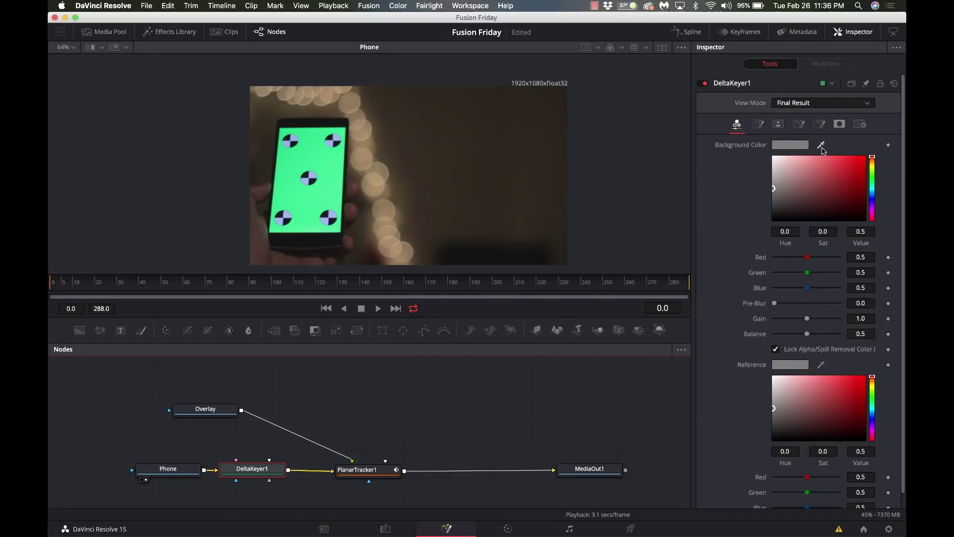
{"action": "left_click_drag", "start_coordinate": [821, 146], "coordinate": [329, 185]}
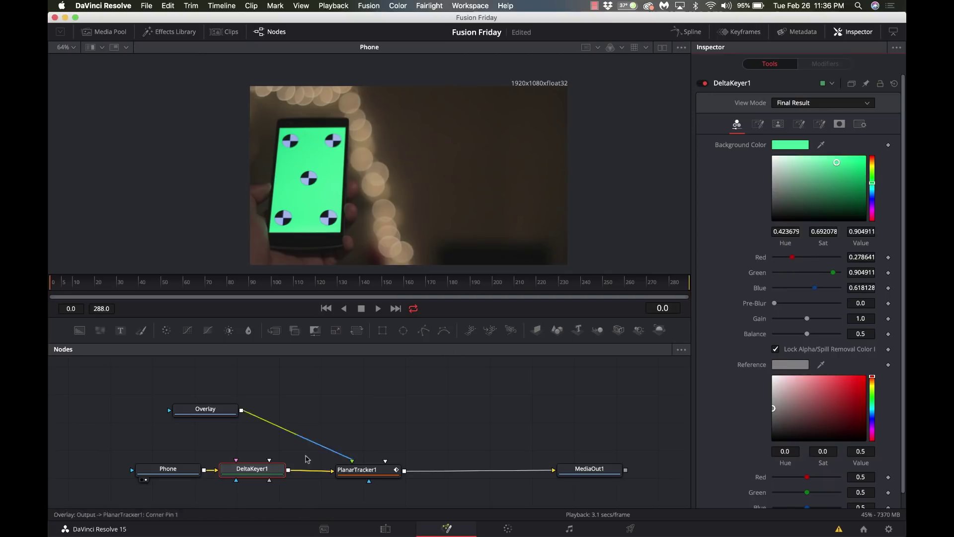
Adjust the low and high Threshold values in DeltaKeyer1's Matte settings.
{"action": "scroll", "coordinate": [313, 451], "scroll_direction": "left", "scroll_amount": 3}
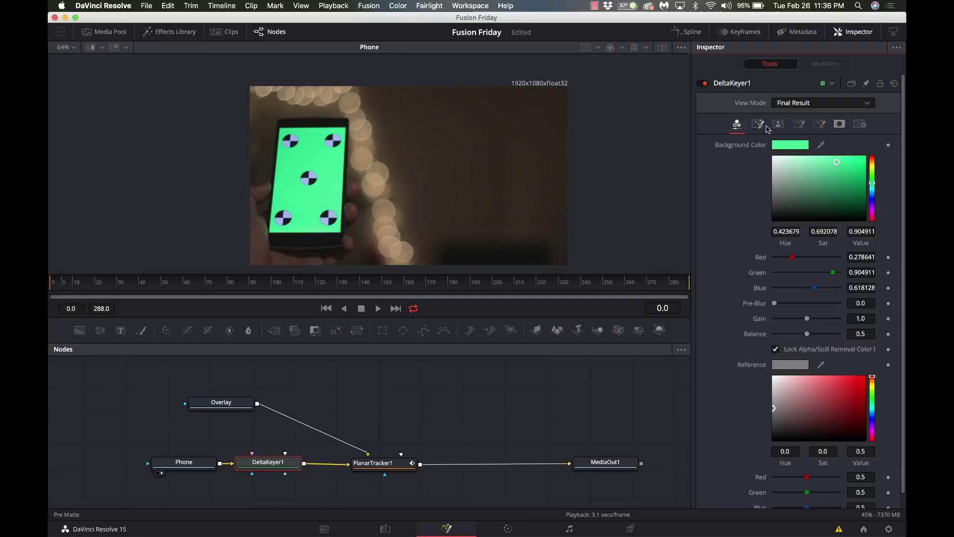
{"action": "left_click", "coordinate": [758, 124]}
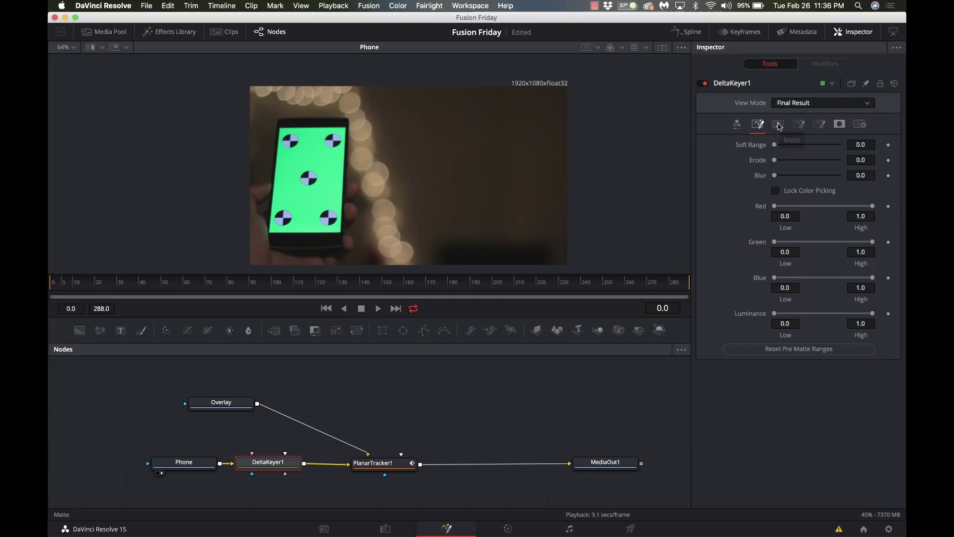
{"action": "left_click", "coordinate": [779, 125]}
{"action": "left_click_drag", "start_coordinate": [776, 146], "coordinate": [810, 148]}
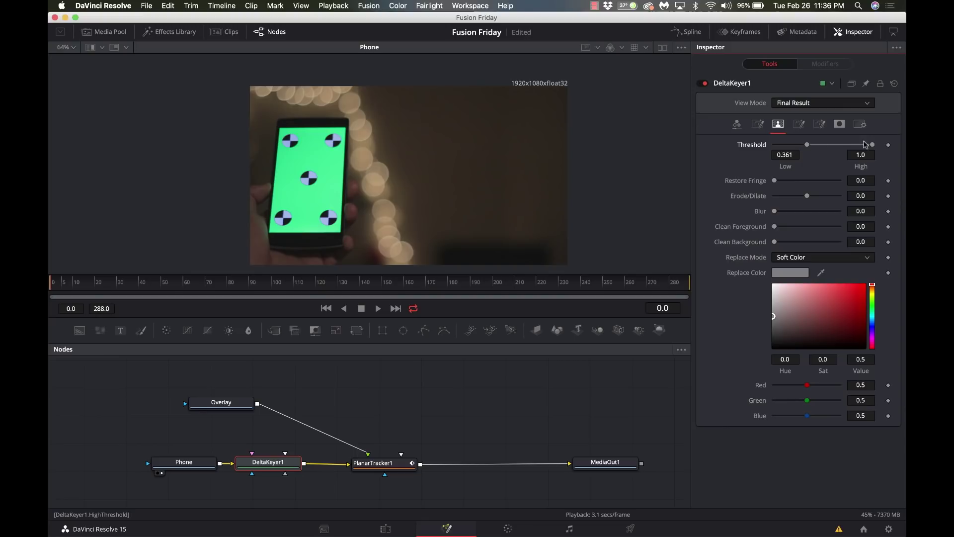
{"action": "left_click_drag", "start_coordinate": [873, 146], "coordinate": [841, 146]}
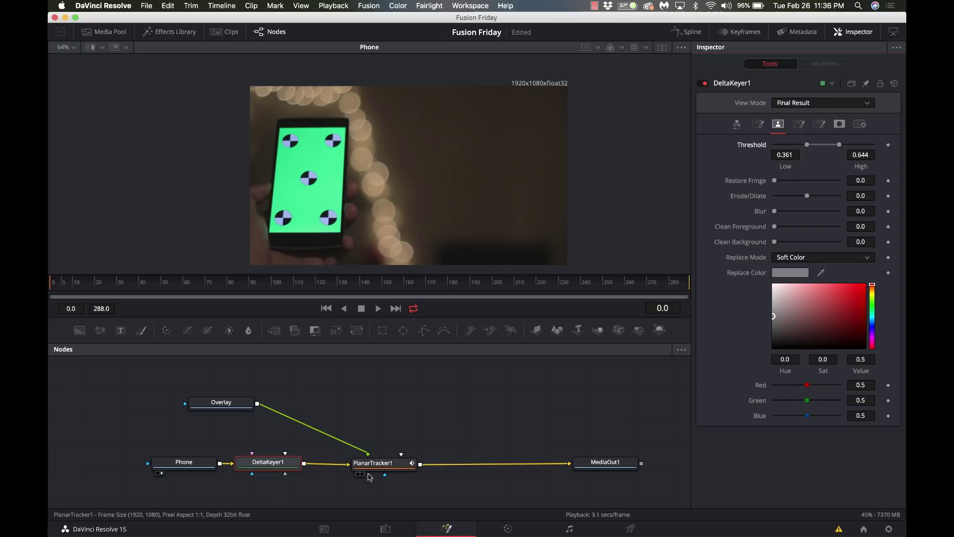
View DeltaKeyer1's output in the viewer, then select the Phone node.
{"action": "left_click", "coordinate": [281, 463]}
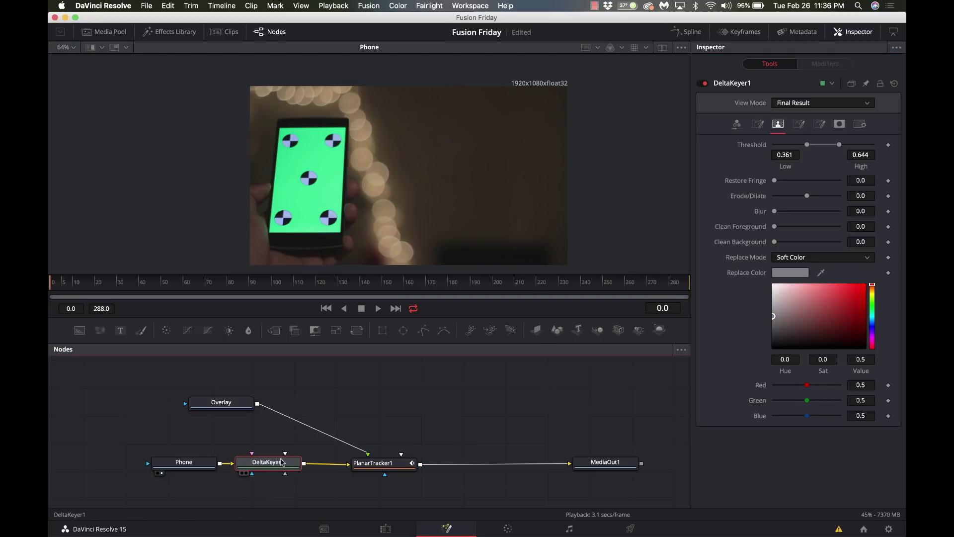
{"action": "key", "text": "1"}
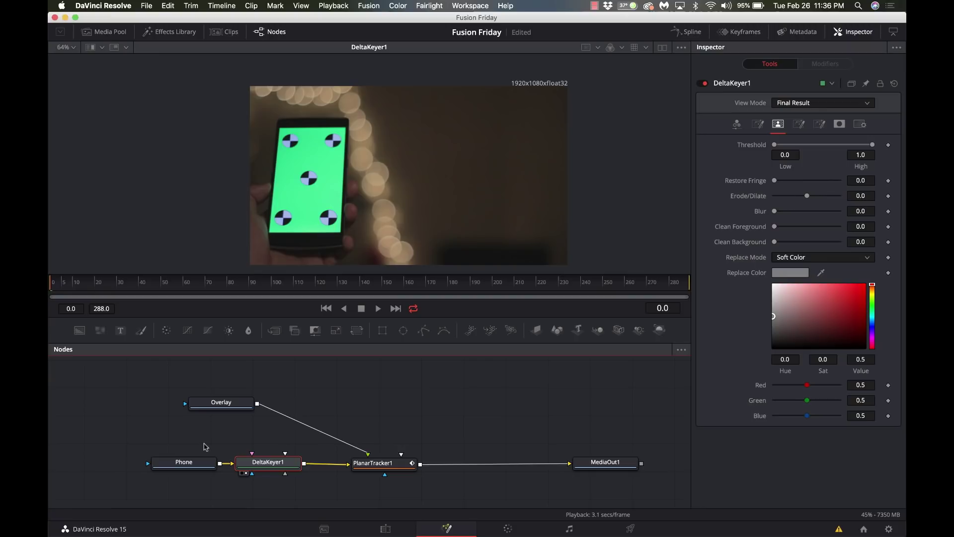
{"action": "left_click", "coordinate": [195, 466]}
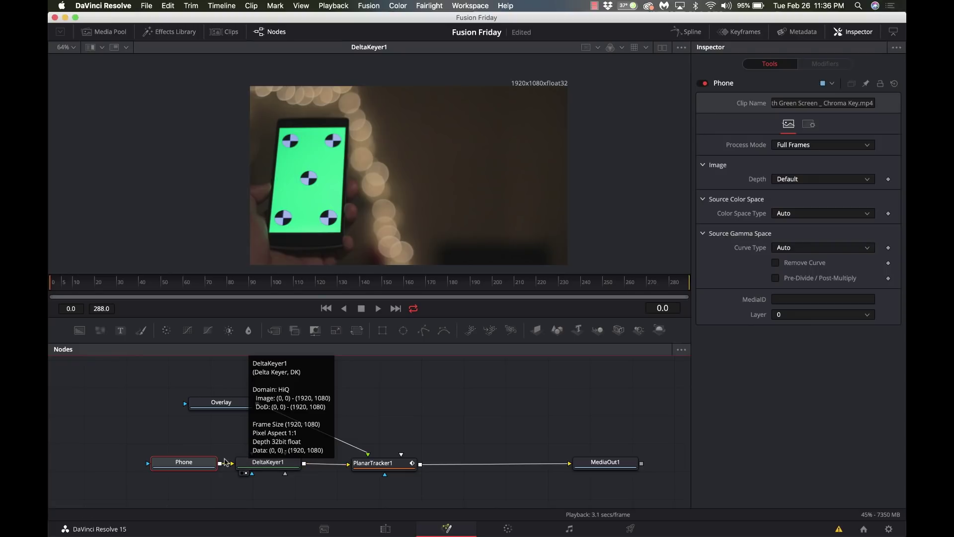
Re-add a fresh Delta Keyer after Phone, view it, and resample the green screen as background.
{"action": "key", "text": "ctrl+z"}
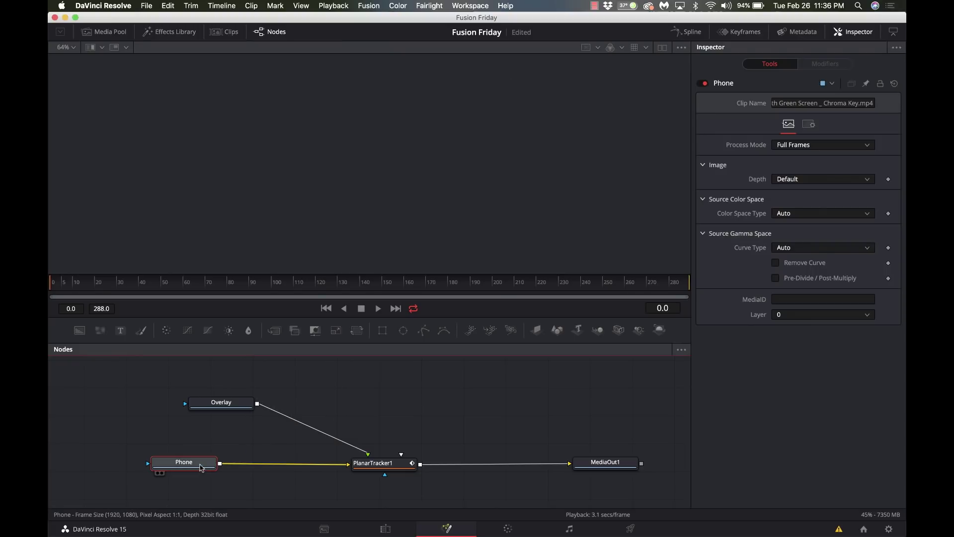
{"action": "key", "text": "shift+space"}
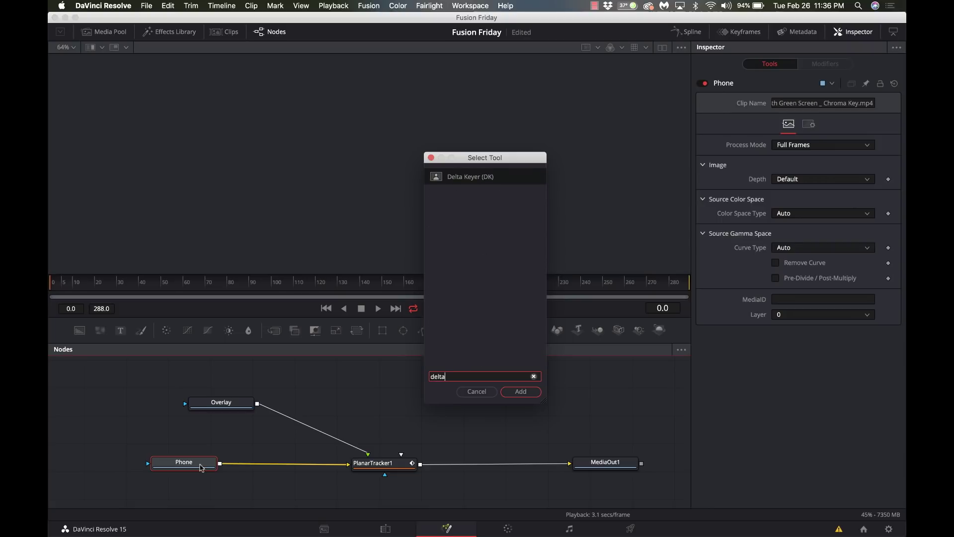
{"action": "key", "text": "Return"}
{"action": "left_click_drag", "start_coordinate": [254, 467], "coordinate": [265, 467]}
{"action": "key", "text": "1"}
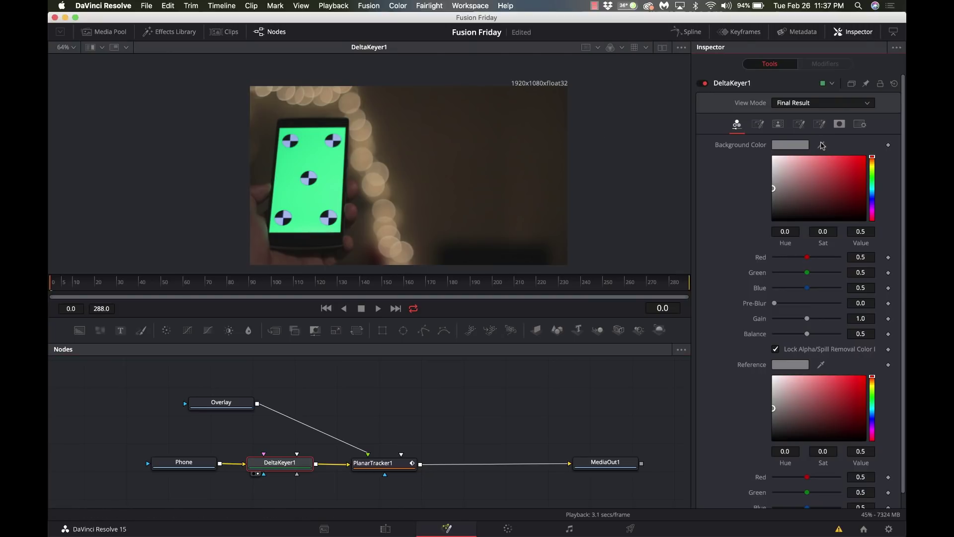
{"action": "left_click_drag", "start_coordinate": [822, 145], "coordinate": [331, 185]}
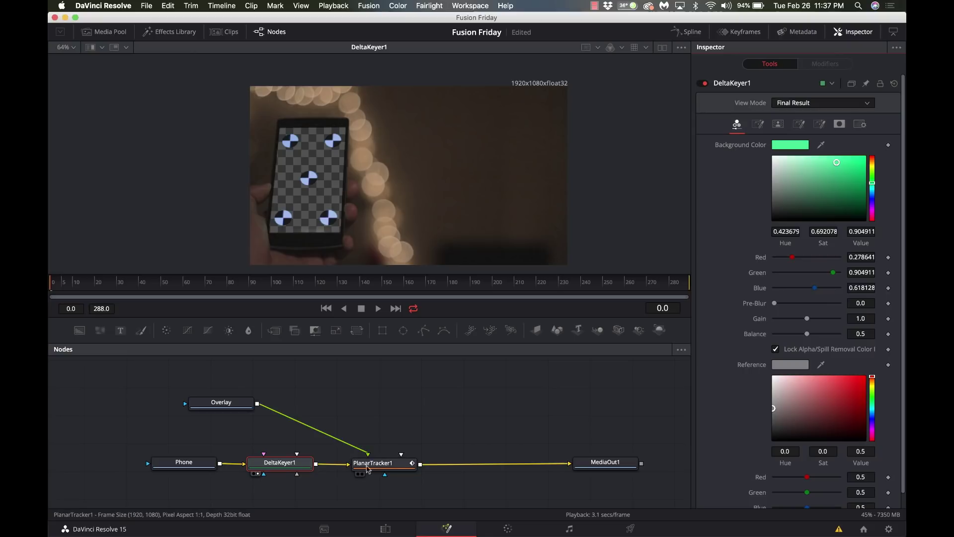
Preview the PlanarTracker1 and MediaOut1 outputs in the viewer.
{"action": "left_click", "coordinate": [402, 466]}
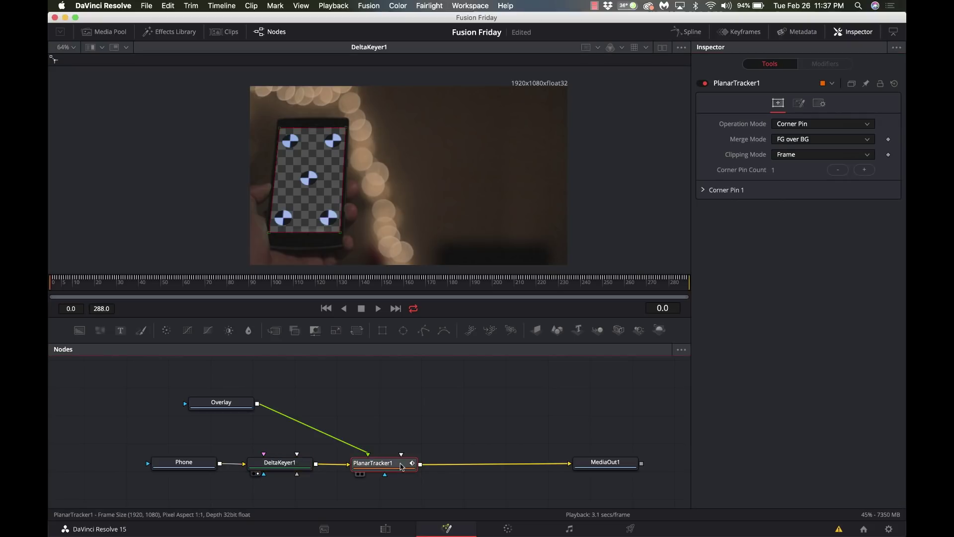
{"action": "key", "text": "1"}
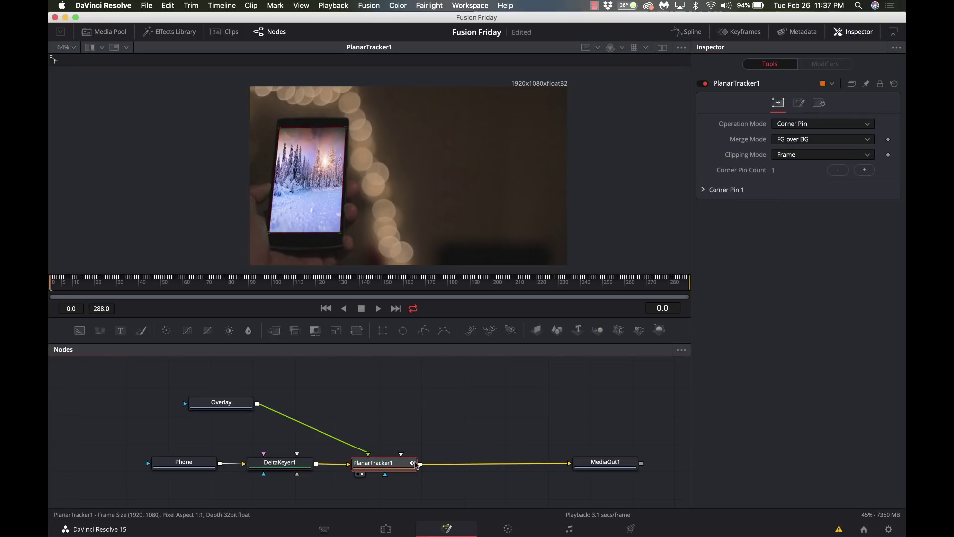
{"action": "left_click", "coordinate": [603, 463]}
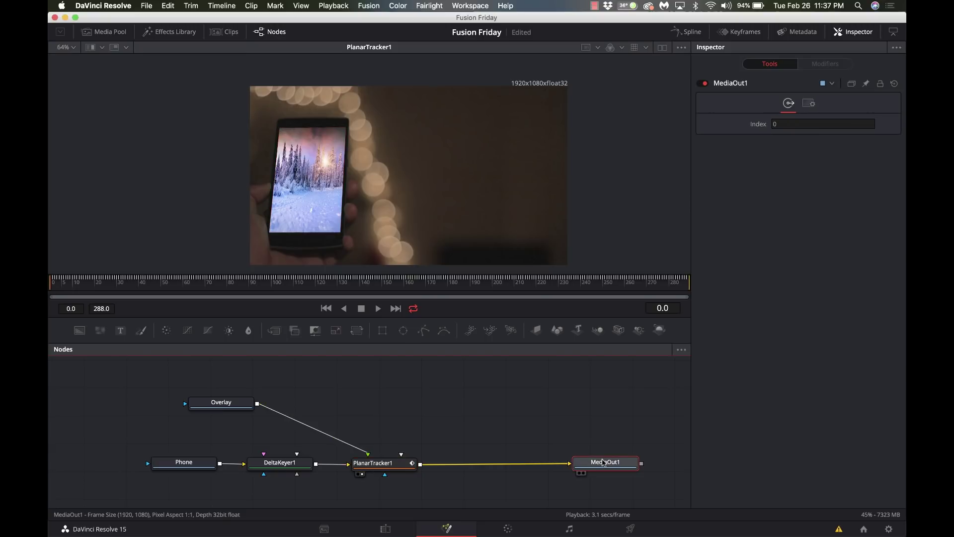
{"action": "key", "text": "1"}
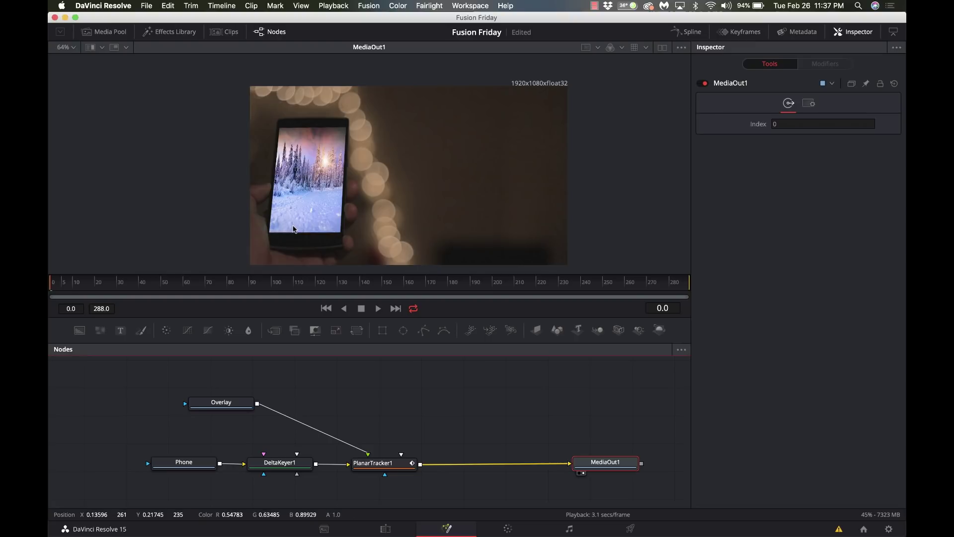
Spread the PlanarTracker1, DeltaKeyer1 and Phone nodes apart and view the raw Phone clip.
{"action": "left_click_drag", "start_coordinate": [363, 470], "coordinate": [406, 472]}
{"action": "left_click_drag", "start_coordinate": [292, 469], "coordinate": [329, 470]}
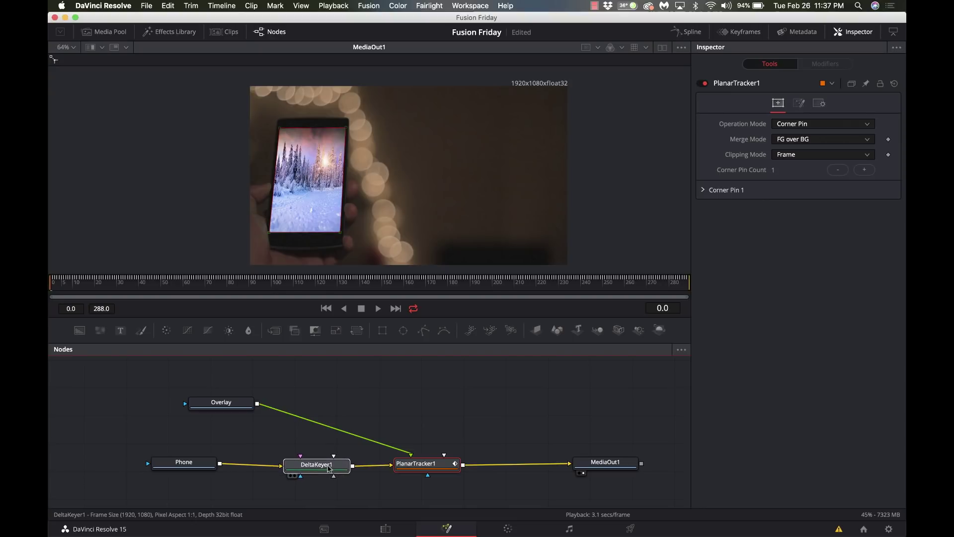
{"action": "left_click_drag", "start_coordinate": [206, 466], "coordinate": [174, 474]}
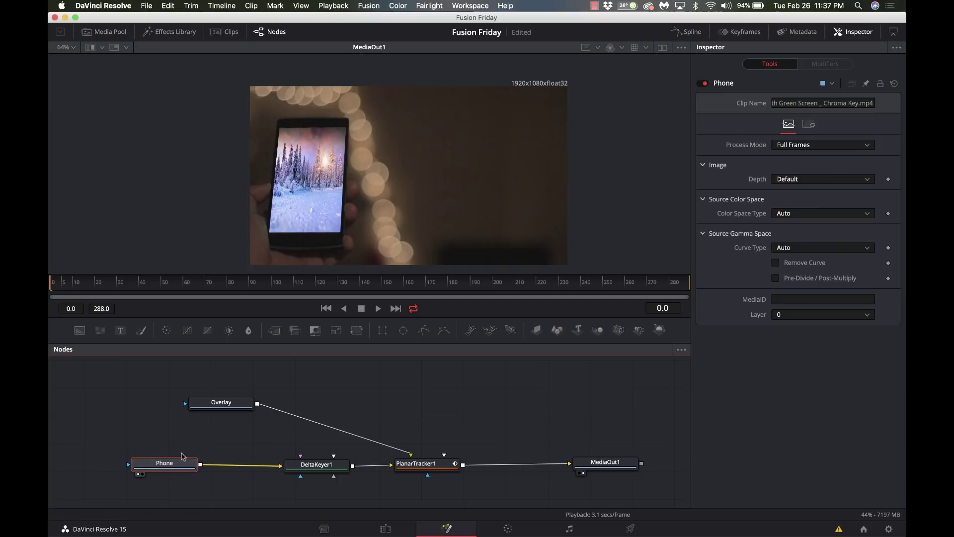
{"action": "key", "text": "1"}
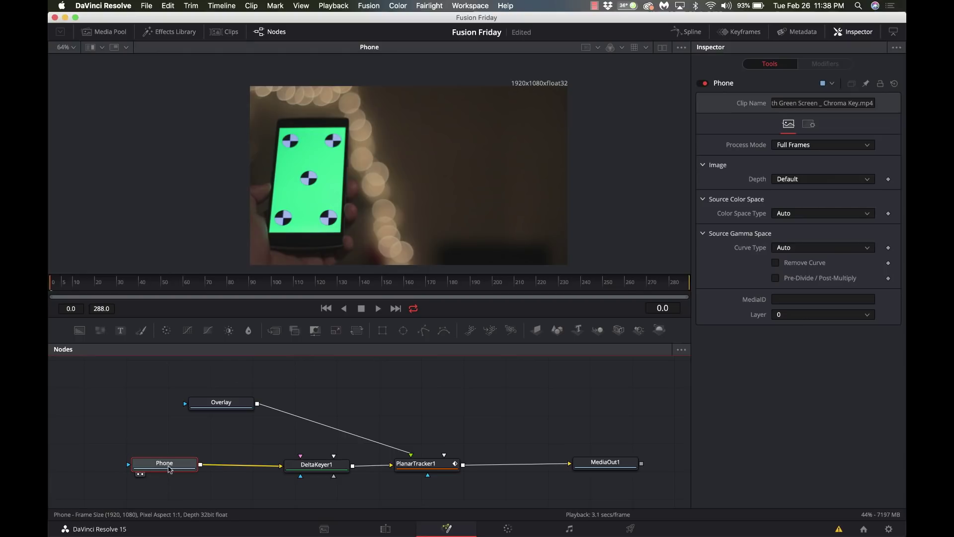
Insert a Paint node between Phone and DeltaKeyer1 via the 'paint' tool search.
{"action": "key", "text": "shift+space"}
{"action": "type", "text": "delta"}
{"action": "key", "text": "BackSpace"}
{"action": "key", "text": "BackSpace"}
{"action": "key", "text": "BackSpace"}
{"action": "key", "text": "BackSpace"}
{"action": "key", "text": "BackSpace"}
{"action": "type", "text": "paint"}
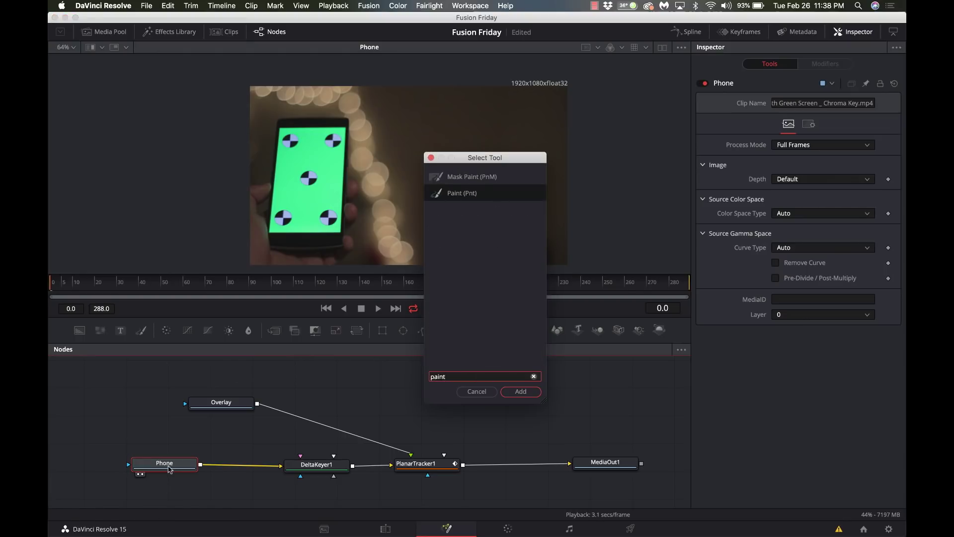
{"action": "key", "text": "Return"}
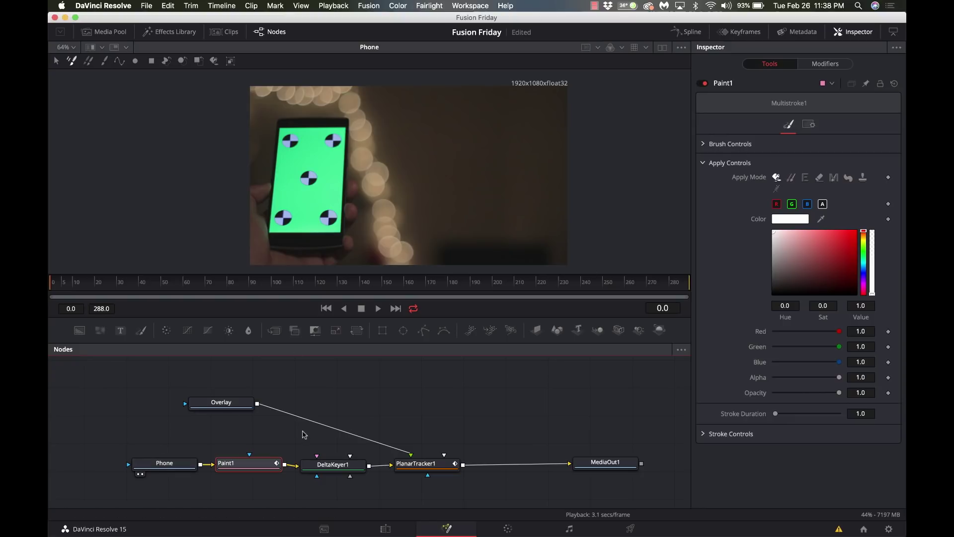
{"action": "scroll", "coordinate": [304, 435], "scroll_direction": "up", "scroll_amount": 1}
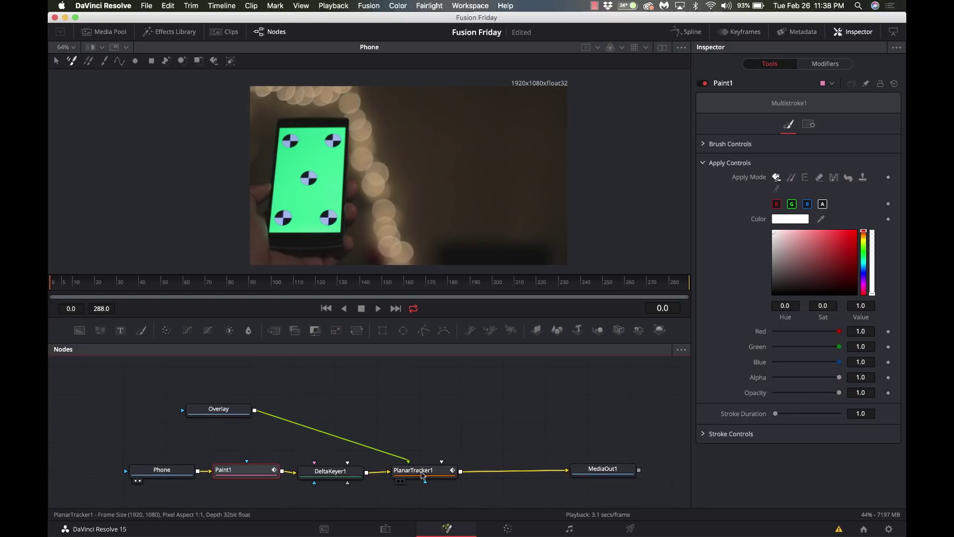
{"action": "left_click", "coordinate": [584, 473]}
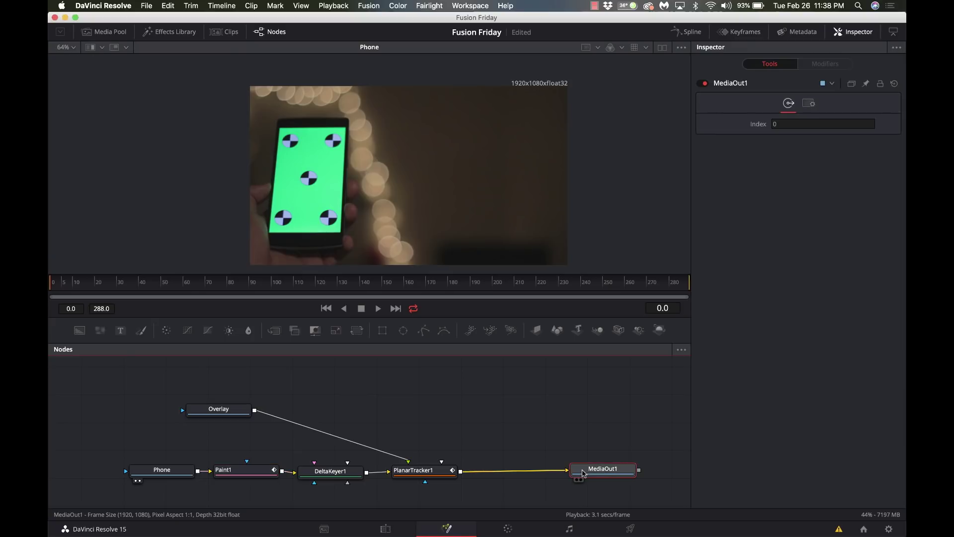
{"action": "left_click", "coordinate": [257, 472]}
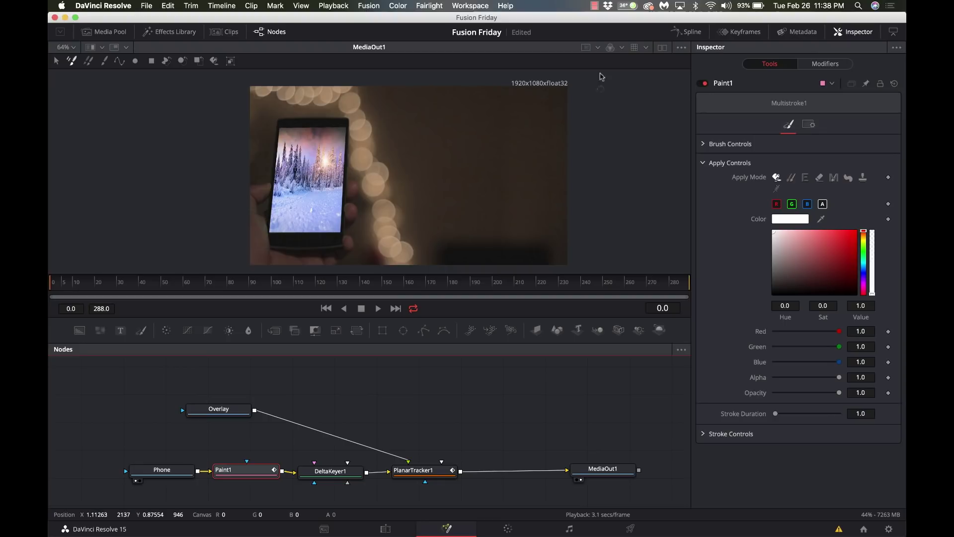
Enable the dual viewer, sample the screen green as Paint1's colour, and show Paint1 on the left.
{"action": "left_click", "coordinate": [663, 48]}
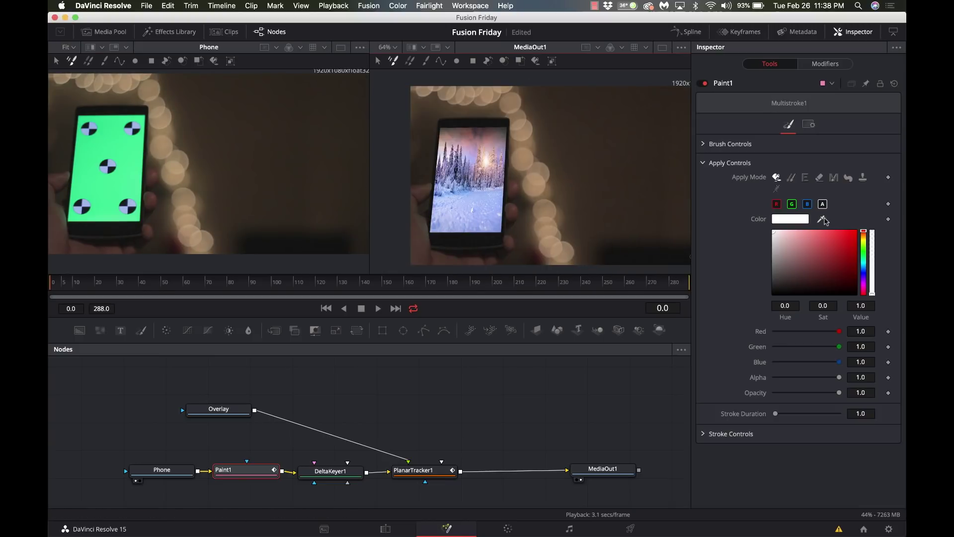
{"action": "left_click_drag", "start_coordinate": [821, 219], "coordinate": [130, 169]}
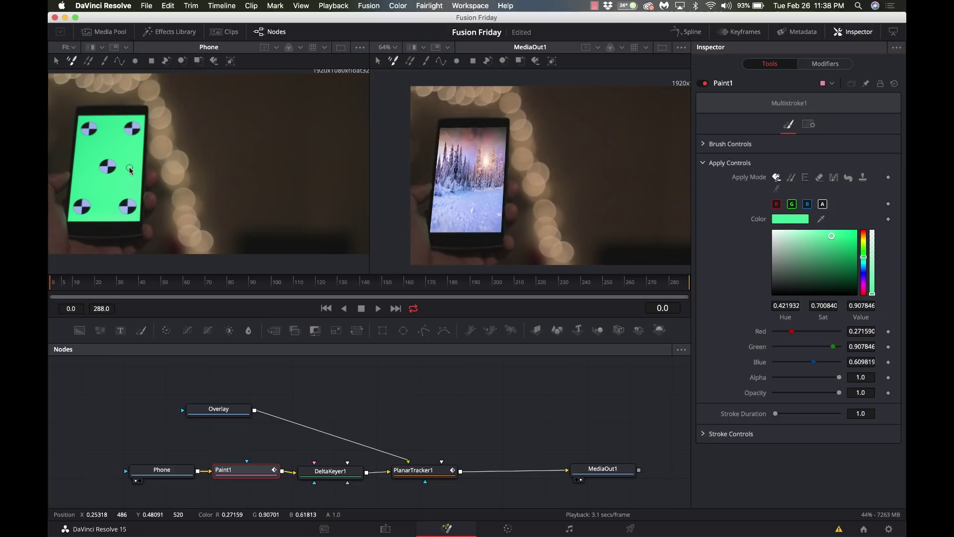
{"action": "left_click", "coordinate": [246, 471]}
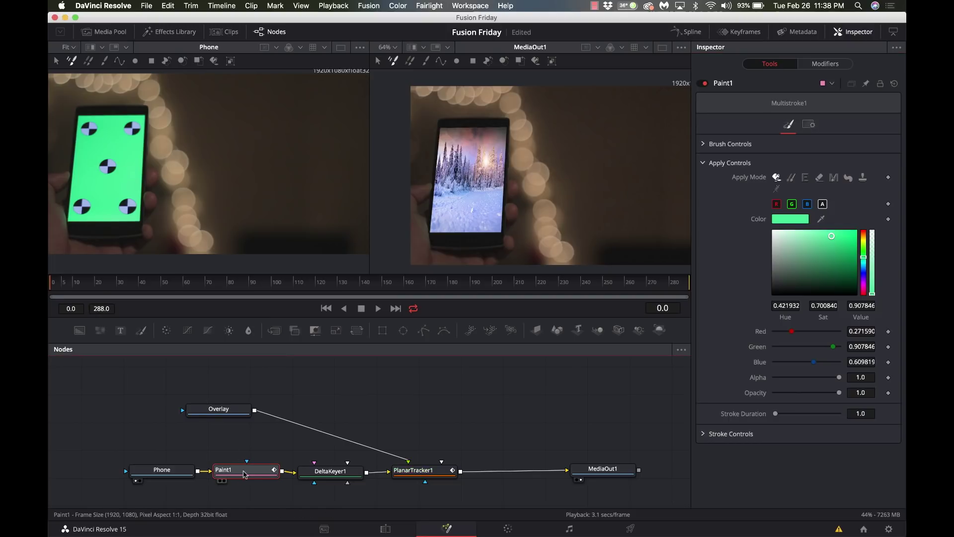
{"action": "key", "text": "1"}
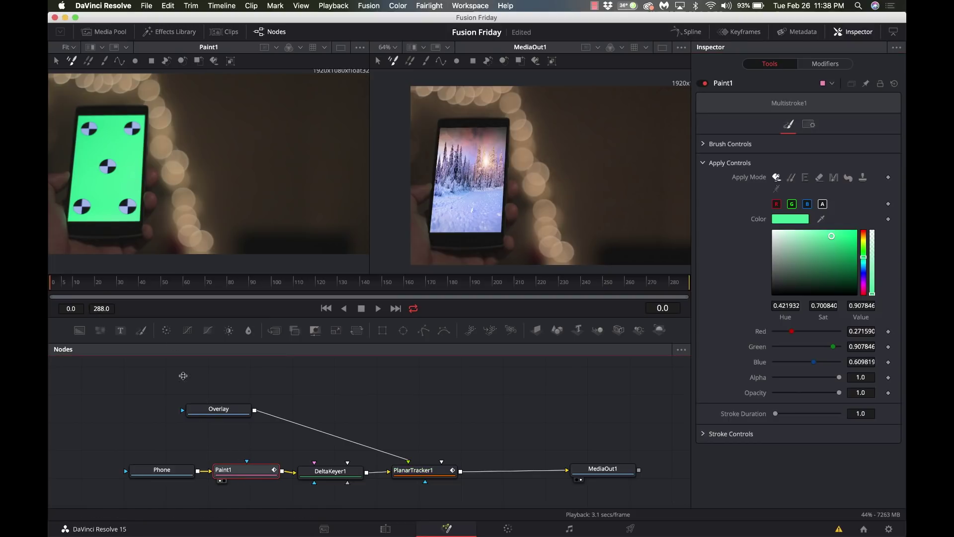
Paint over the centre, top-right, top-left, lower-right and lower-left markers, resampling the green midway.
{"action": "mouse_move", "coordinate": [119, 170]}
{"action": "left_mouse_down"}
{"action": "mouse_move", "coordinate": [111, 172]}
{"action": "mouse_move", "coordinate": [112, 162]}
{"action": "mouse_move", "coordinate": [114, 177]}
{"action": "mouse_move", "coordinate": [109, 160]}
{"action": "mouse_move", "coordinate": [115, 174]}
{"action": "mouse_move", "coordinate": [96, 167]}
{"action": "mouse_move", "coordinate": [108, 169]}
{"action": "left_mouse_up"}
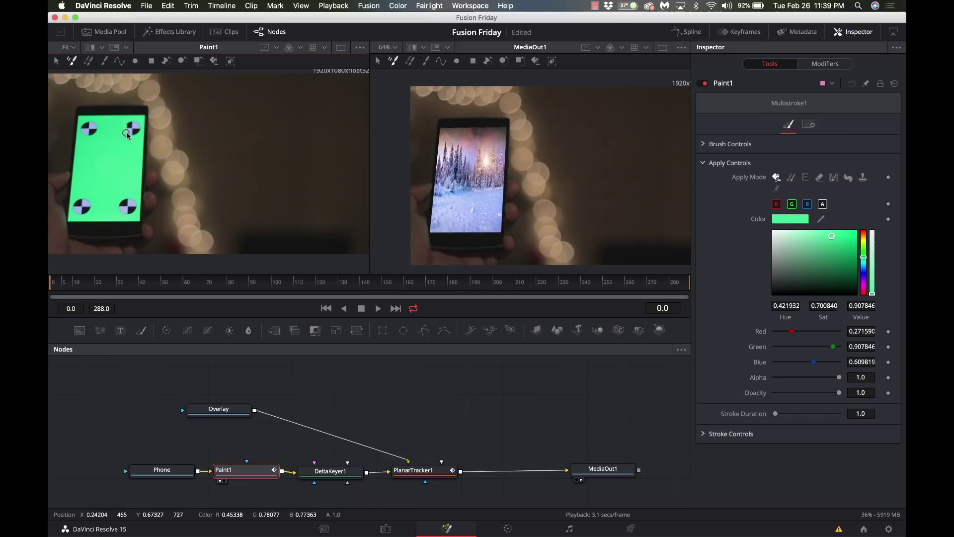
{"action": "left_click_drag", "start_coordinate": [127, 124], "coordinate": [133, 130]}
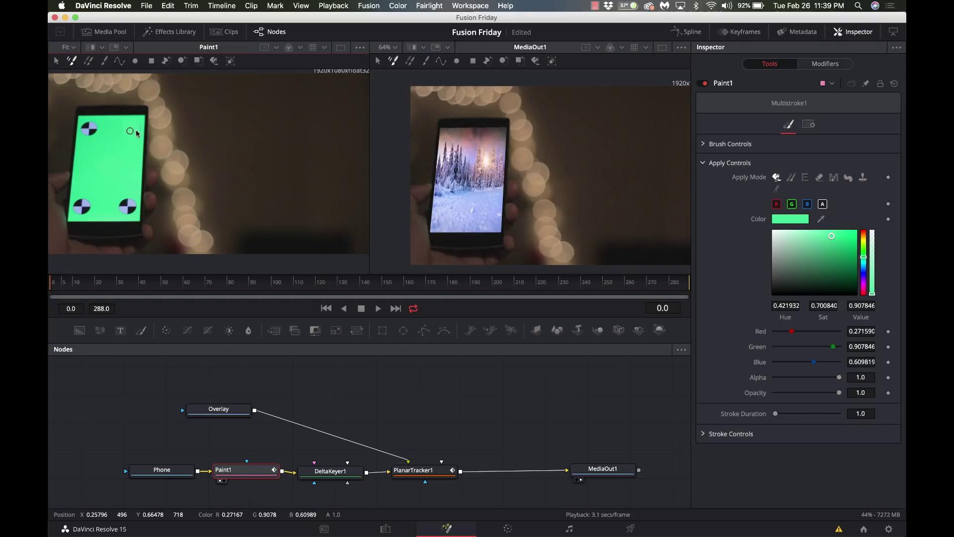
{"action": "mouse_move", "coordinate": [90, 130]}
{"action": "left_mouse_down"}
{"action": "mouse_move", "coordinate": [84, 135]}
{"action": "mouse_move", "coordinate": [88, 121]}
{"action": "mouse_move", "coordinate": [97, 130]}
{"action": "left_mouse_up"}
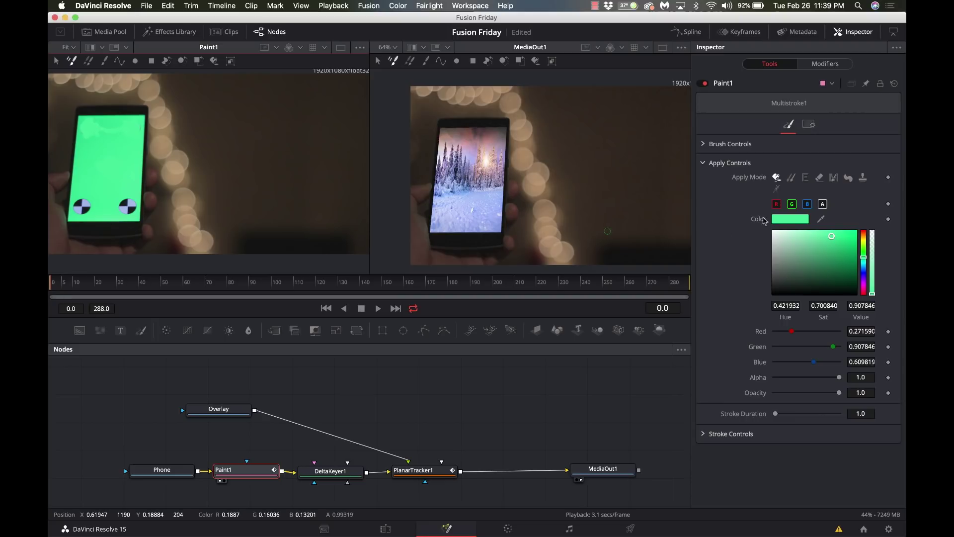
{"action": "mouse_move", "coordinate": [821, 220]}
{"action": "left_mouse_down"}
{"action": "mouse_move", "coordinate": [160, 207]}
{"action": "mouse_move", "coordinate": [149, 223]}
{"action": "mouse_move", "coordinate": [110, 207]}
{"action": "left_mouse_up"}
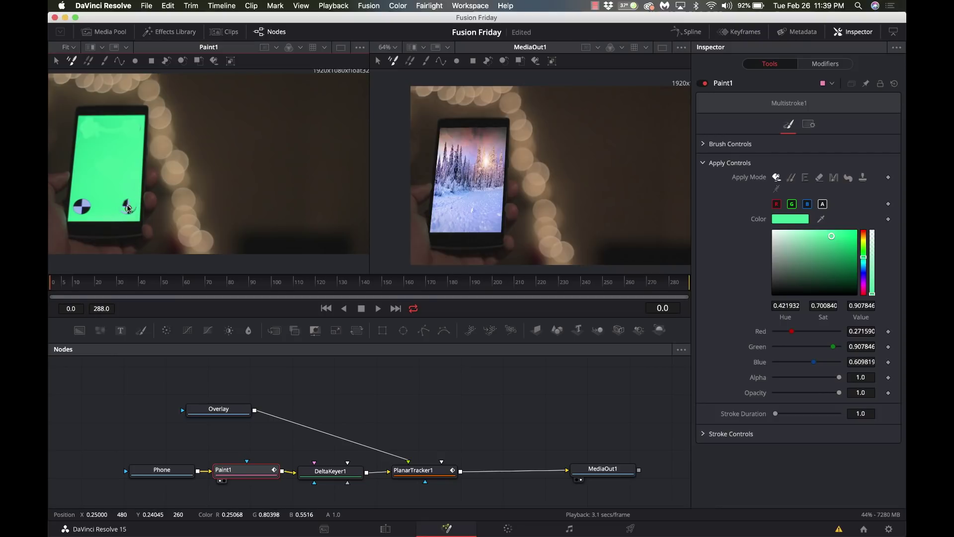
{"action": "left_click_drag", "start_coordinate": [127, 209], "coordinate": [131, 205]}
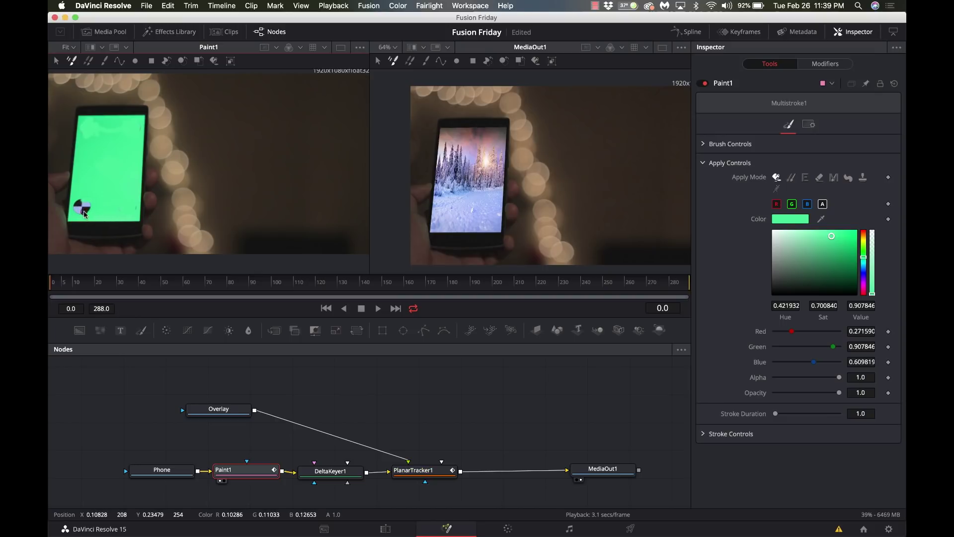
{"action": "mouse_move", "coordinate": [87, 207]}
{"action": "left_mouse_down"}
{"action": "mouse_move", "coordinate": [77, 201]}
{"action": "mouse_move", "coordinate": [79, 217]}
{"action": "mouse_move", "coordinate": [90, 201]}
{"action": "mouse_move", "coordinate": [77, 208]}
{"action": "left_mouse_up"}
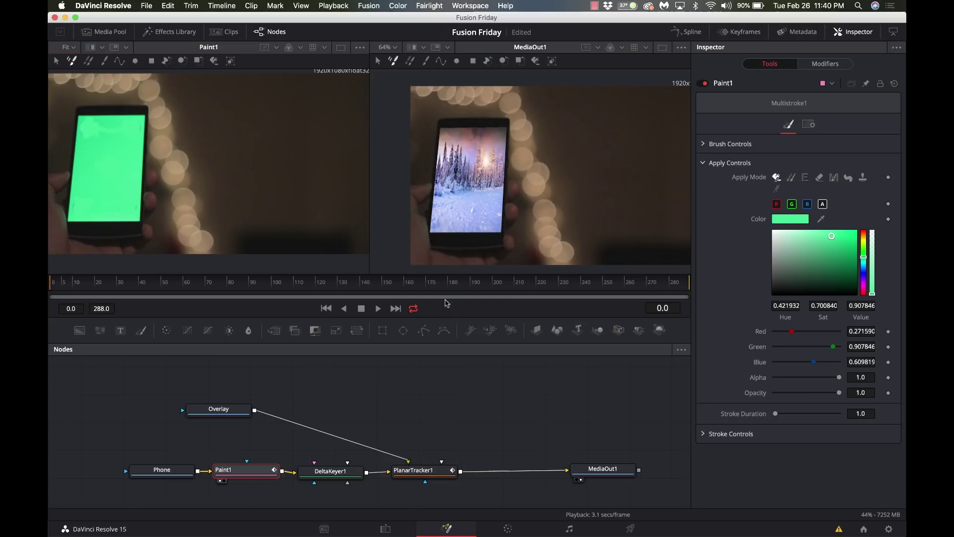
Switch to the Edit page to see the finished phone composite in the timeline viewer.
{"action": "mouse_move", "coordinate": [244, 476]}
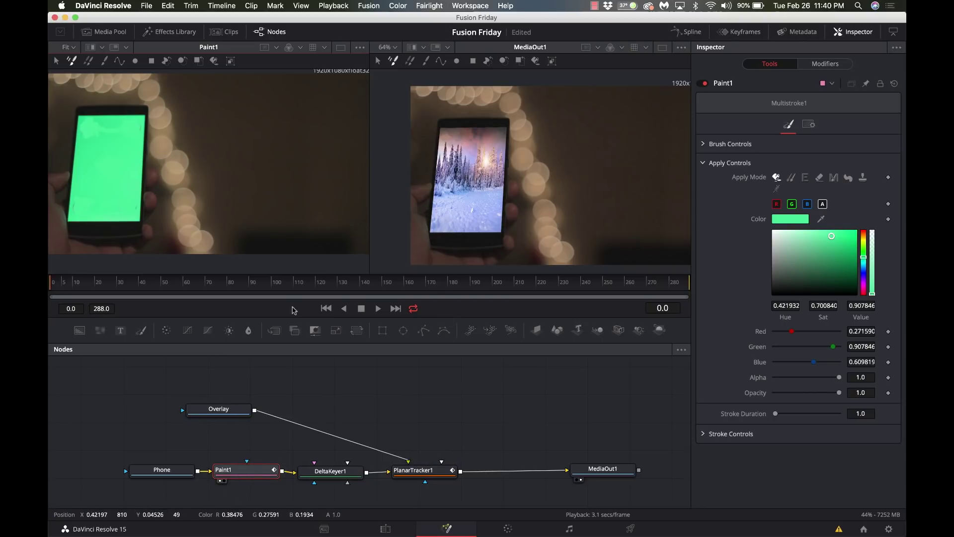
{"action": "left_click", "coordinate": [388, 529]}
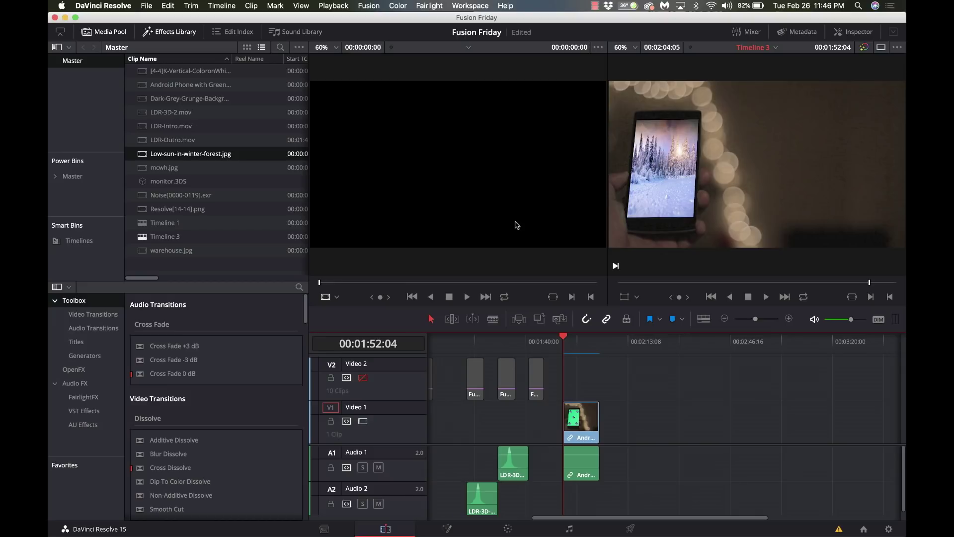
Play back the timeline to review the winter-forest image tracking on the phone screen.
{"action": "key", "text": "space"}
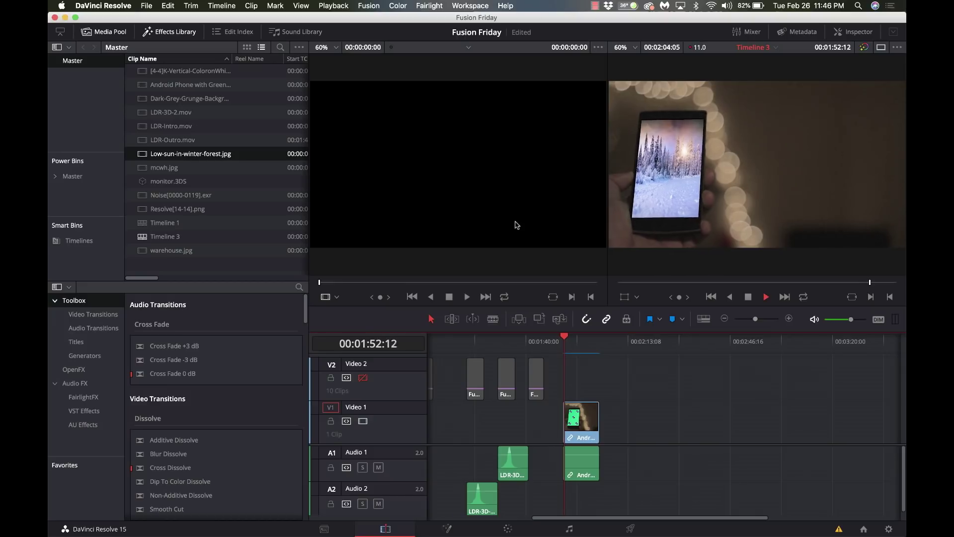